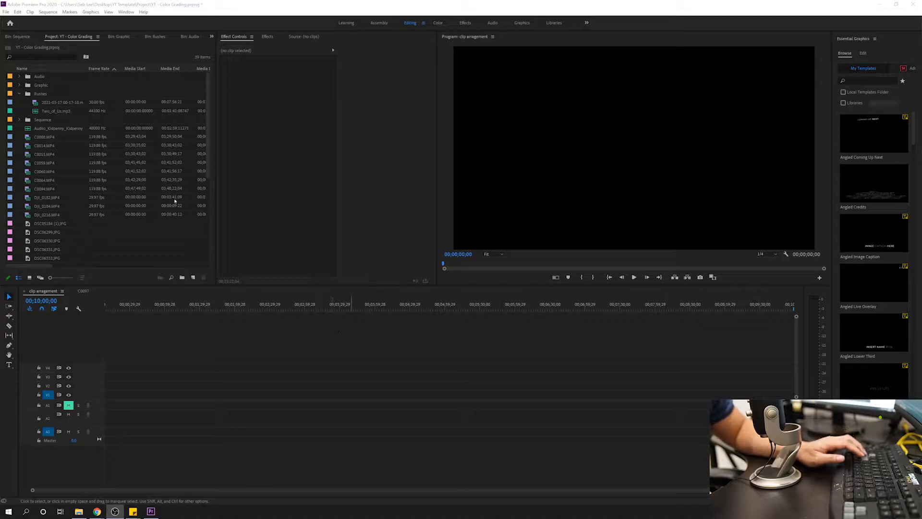
- Add clips C0008.MP4 through C0094.MP4 to the start of video track V1, keeping the existing sequence settings
click(48, 136)
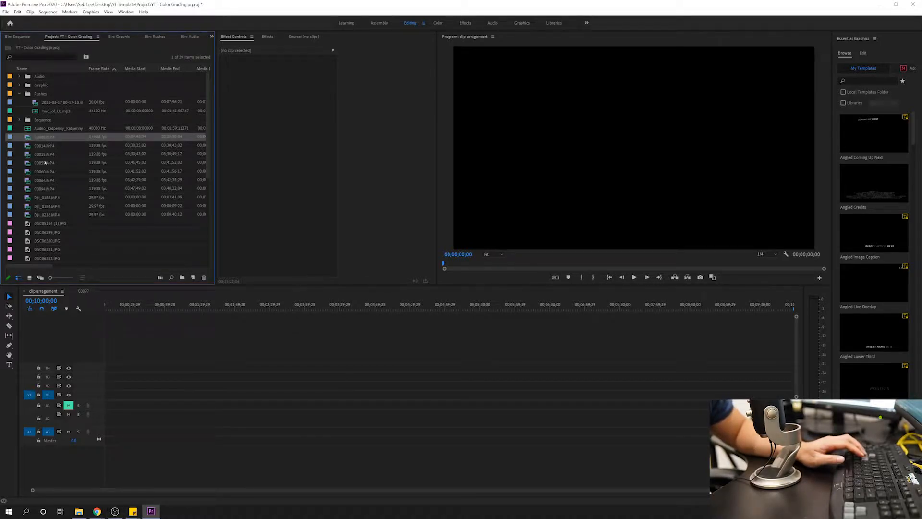
shift+click(44, 188)
drag(152, 329, 148, 387)
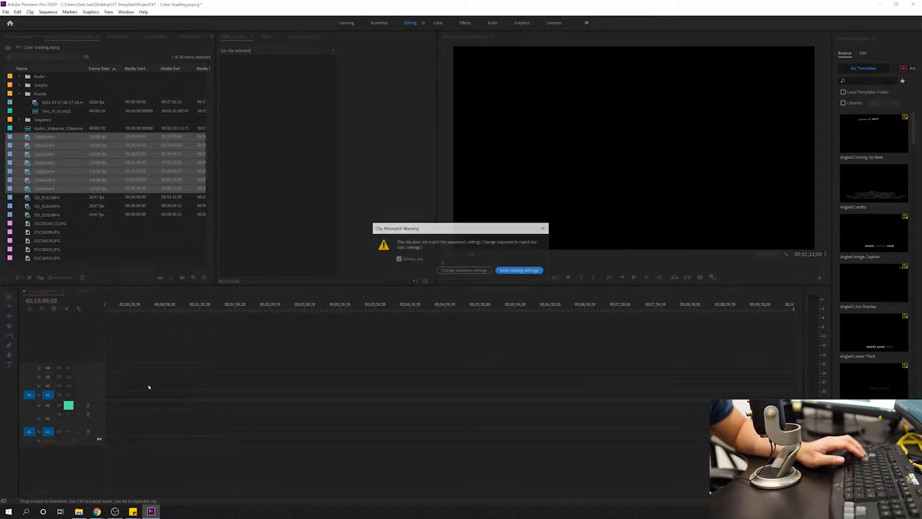
click(512, 271)
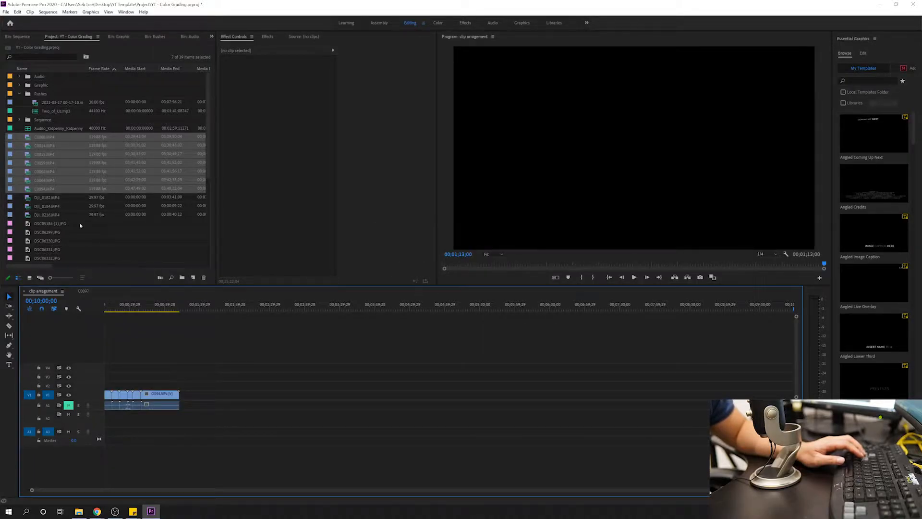
- Append DJI_0182, DJI_0184 and DJI_0216 after the C-series clips on V1 and close the gap before them
click(52, 198)
shift+click(53, 214)
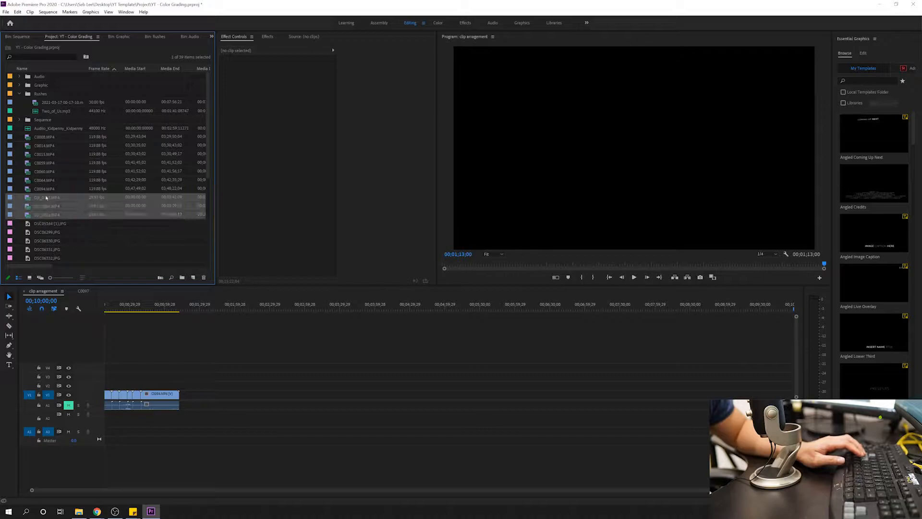
drag(161, 381, 108, 413)
key(minus)
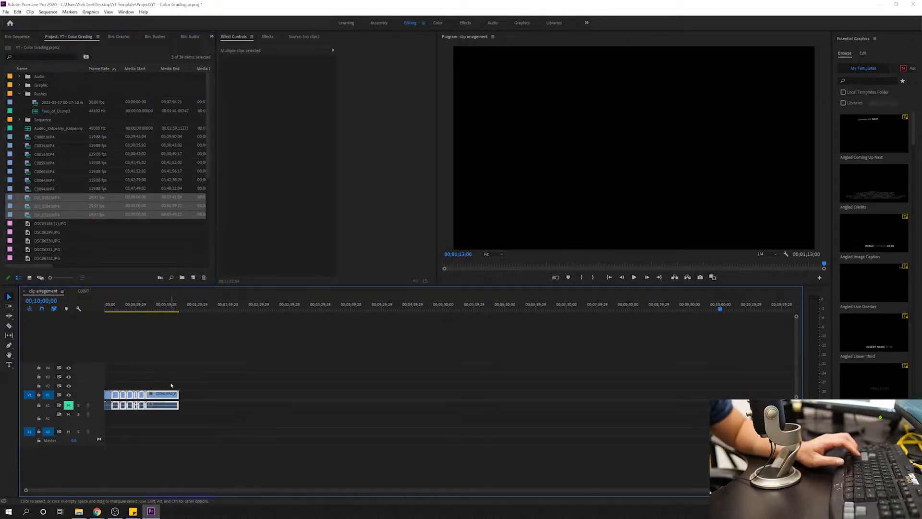
click(134, 346)
drag(49, 199, 335, 411)
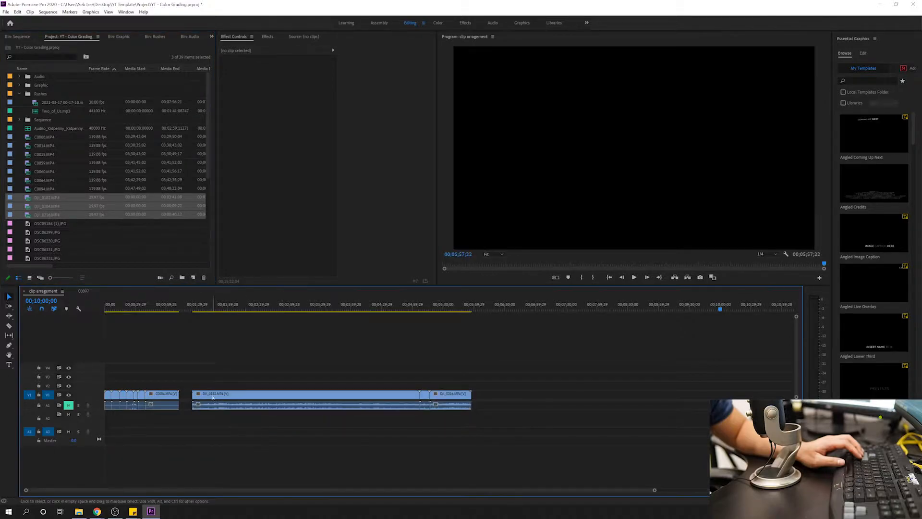
click(185, 395)
key(Delete)
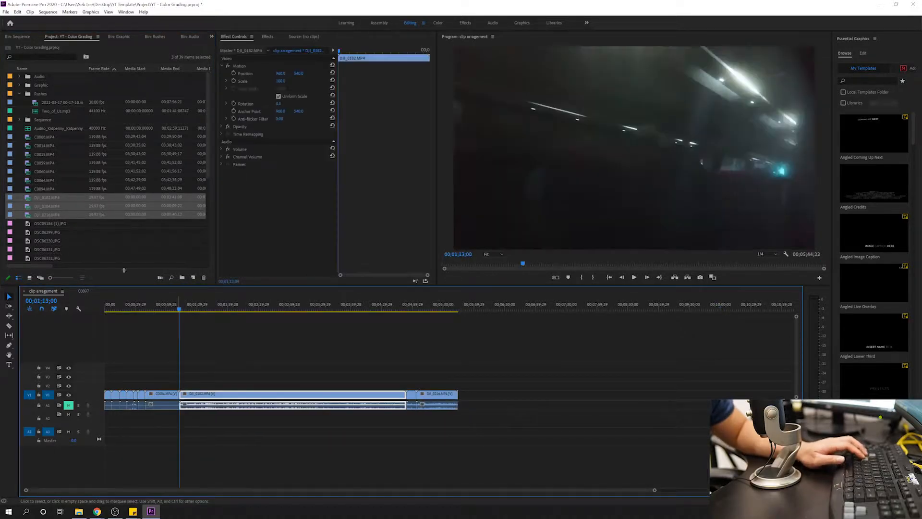
- Append the four GH014 MP4 clips after the DJI clips on V1 and close the gap between them
scroll(82, 241, down, 5)
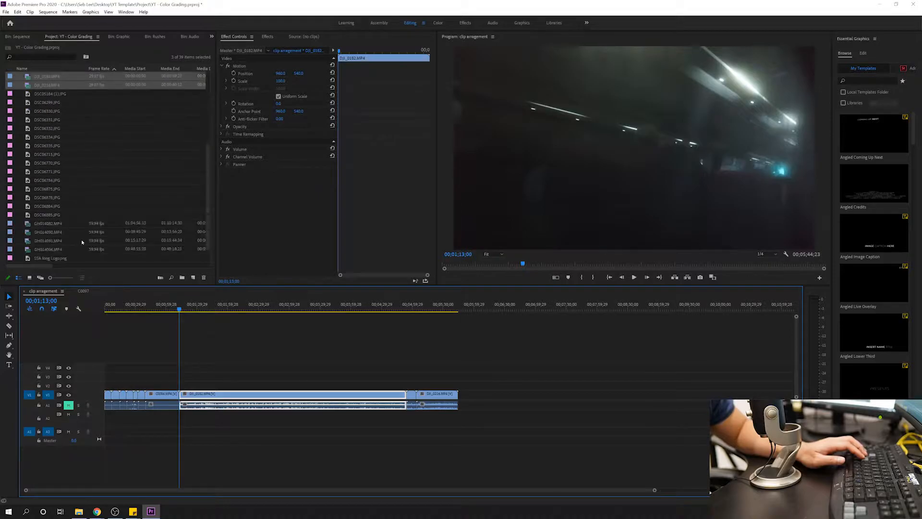
drag(41, 230, 42, 235)
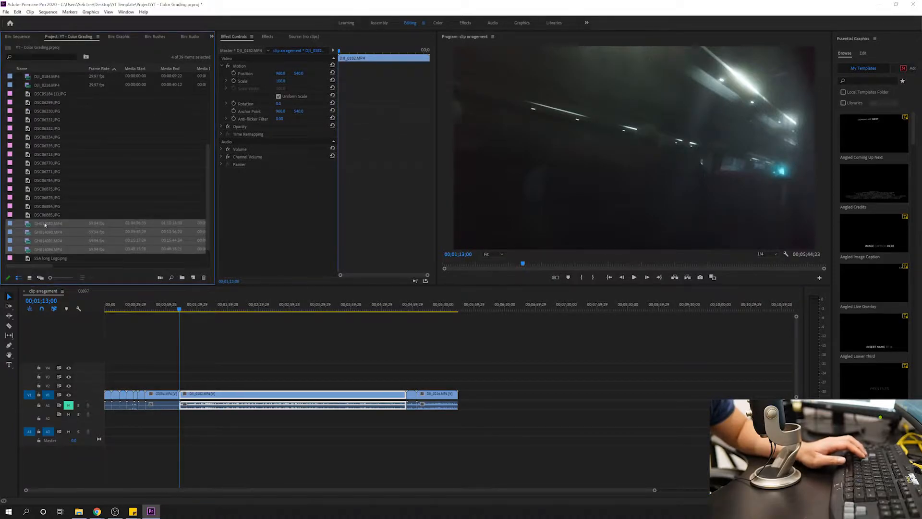
drag(485, 323, 535, 387)
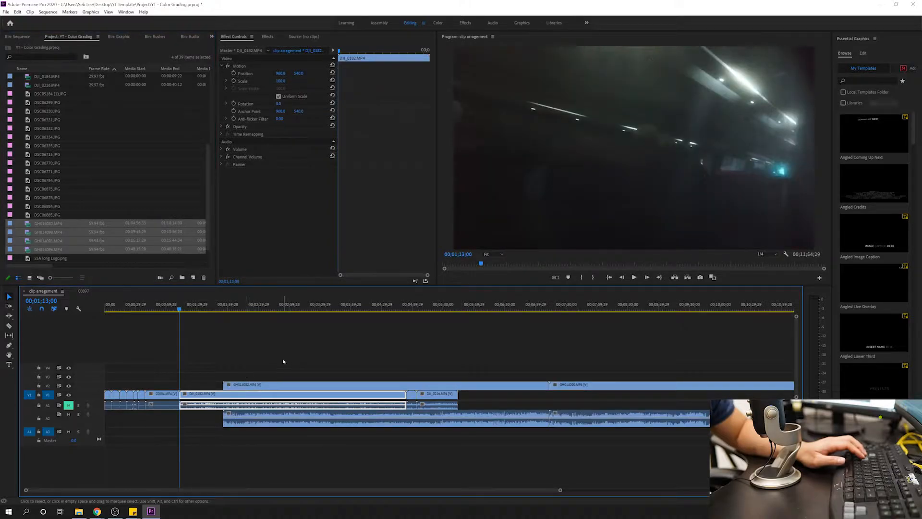
key(minus)
drag(250, 362, 513, 388)
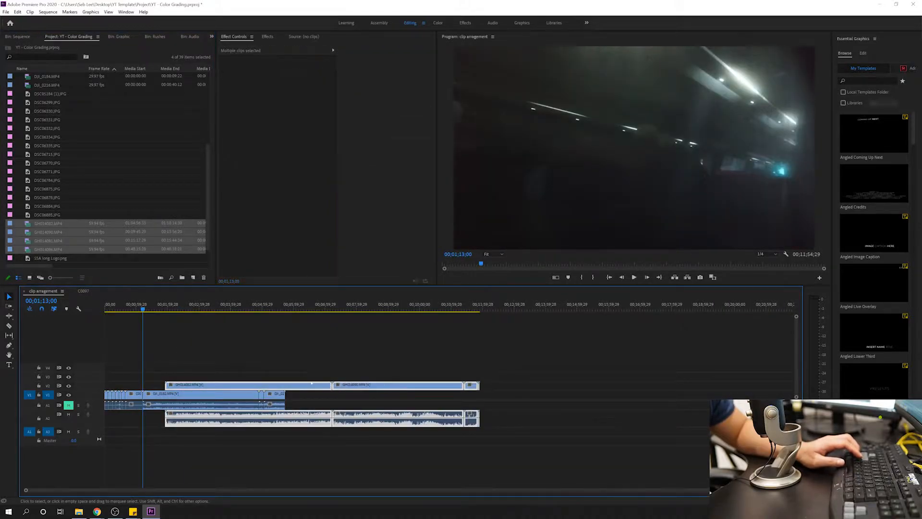
drag(265, 384, 483, 404)
click(369, 393)
key(Delete)
click(178, 307)
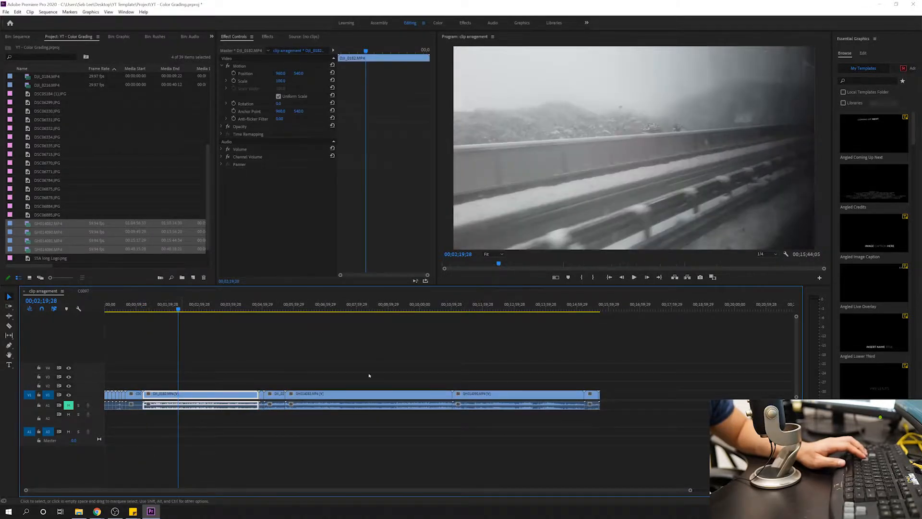
- Append the JPG photos from DSC05184 (1) through DSC06885 to the end of the footage on V1
click(43, 95)
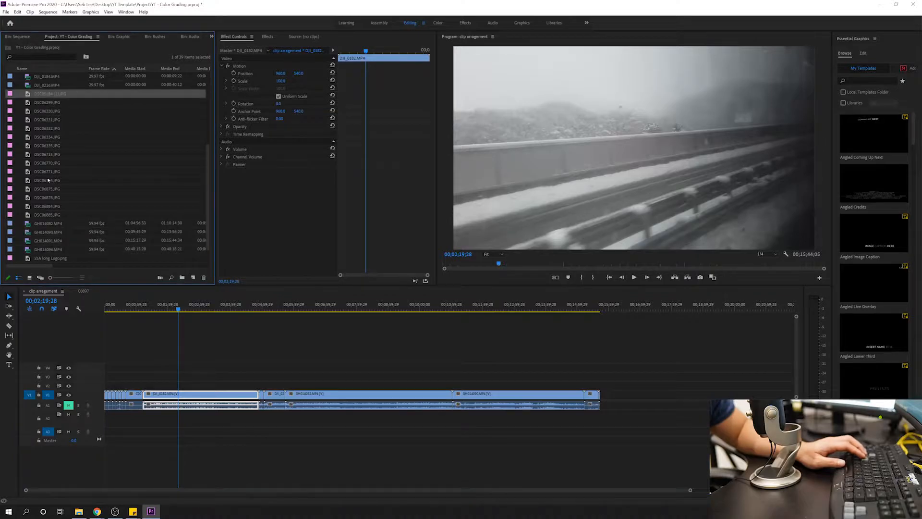
shift+click(45, 214)
drag(43, 97, 611, 394)
click(230, 307)
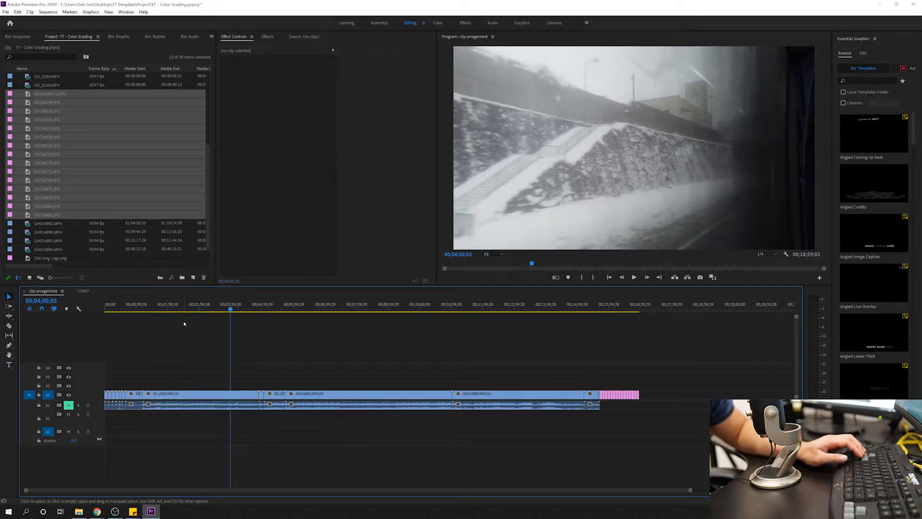
- Shorten the long video clips, remove surplus clips and photos, and close the gaps on V1
click(173, 308)
click(186, 308)
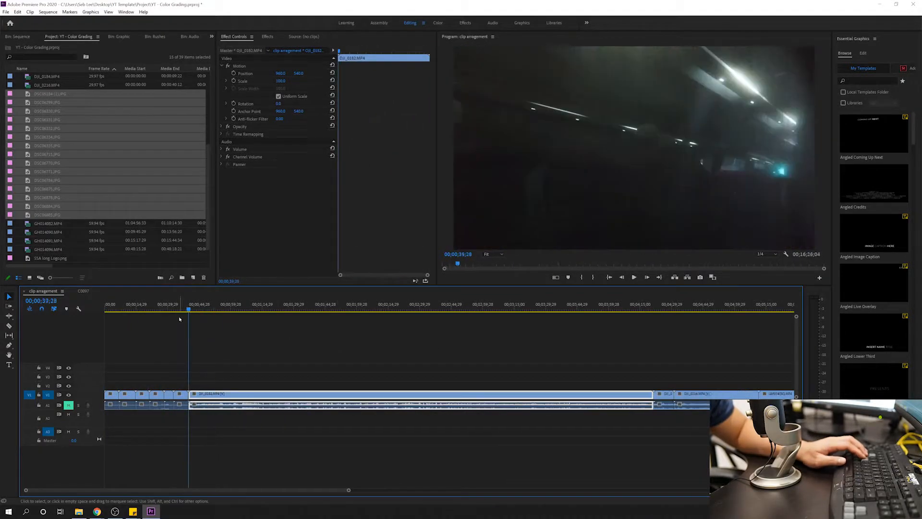
drag(178, 308, 358, 317)
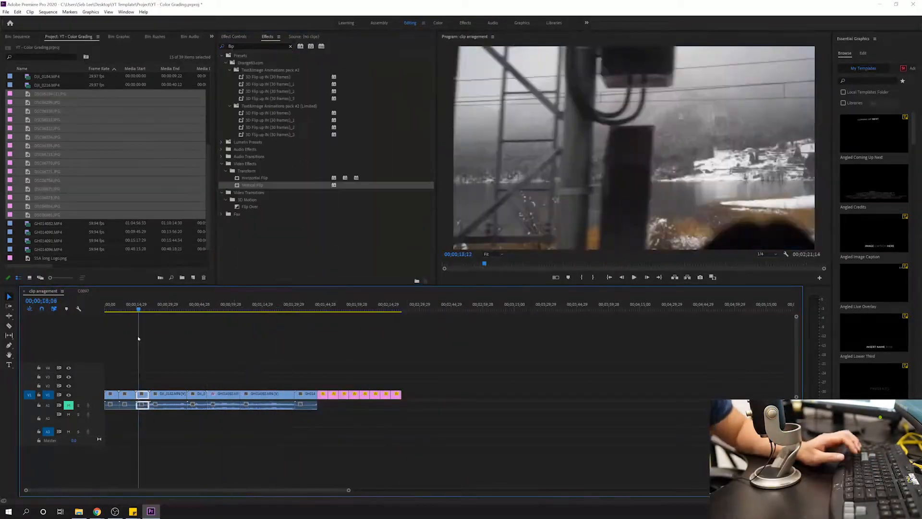
- Scrub through the arranged sequence and inspect the white car photo among the stills
drag(109, 339, 356, 346)
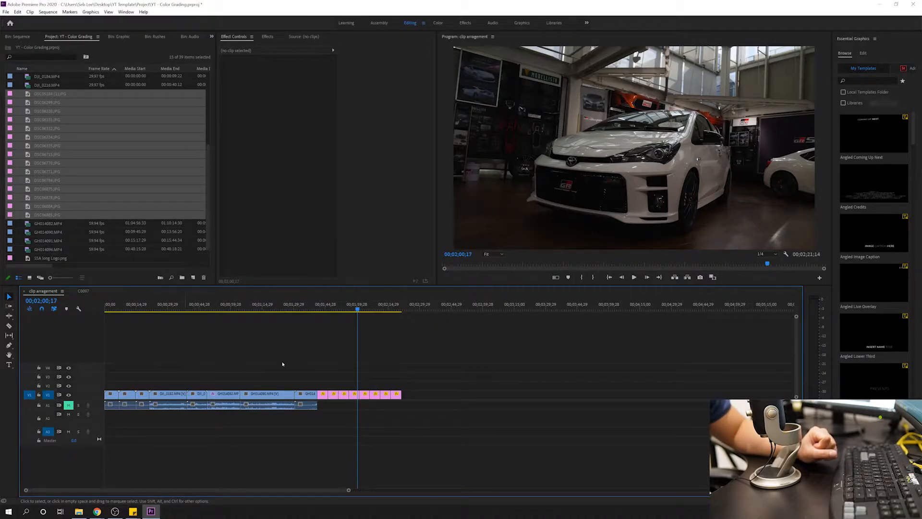
click(355, 394)
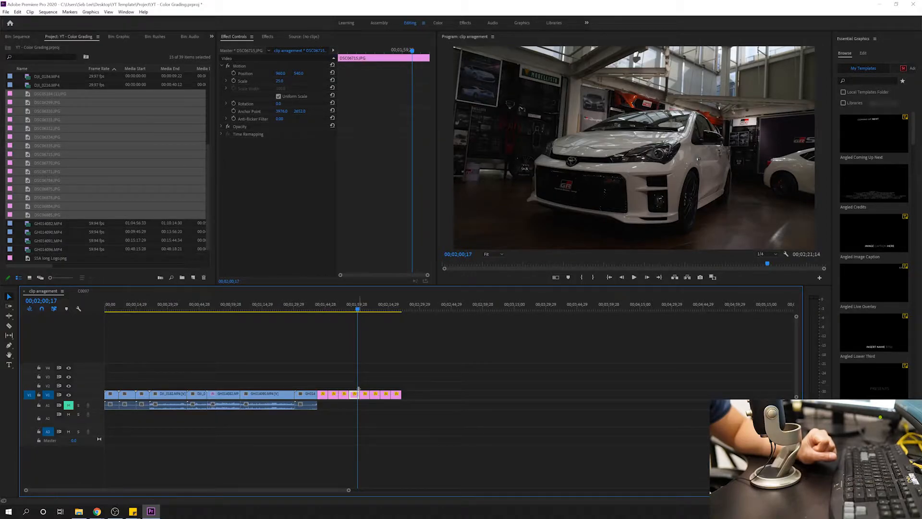
click(252, 364)
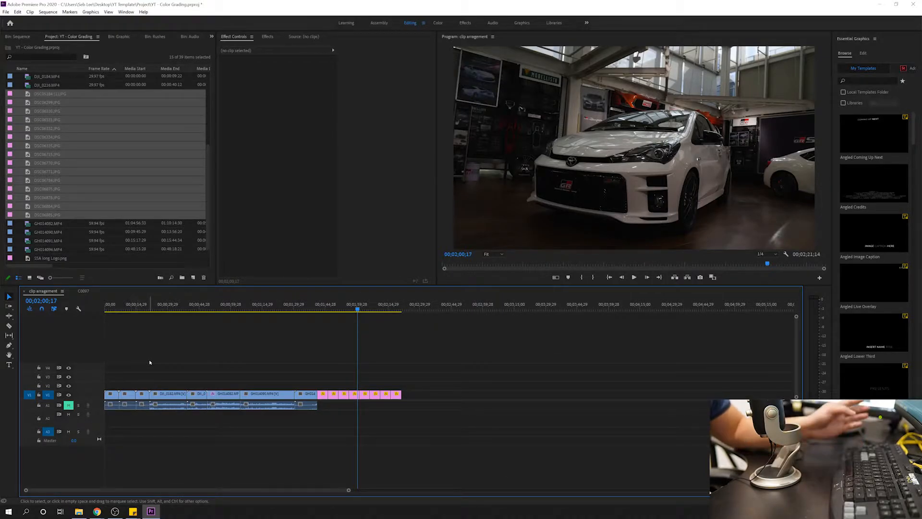
click(67, 250)
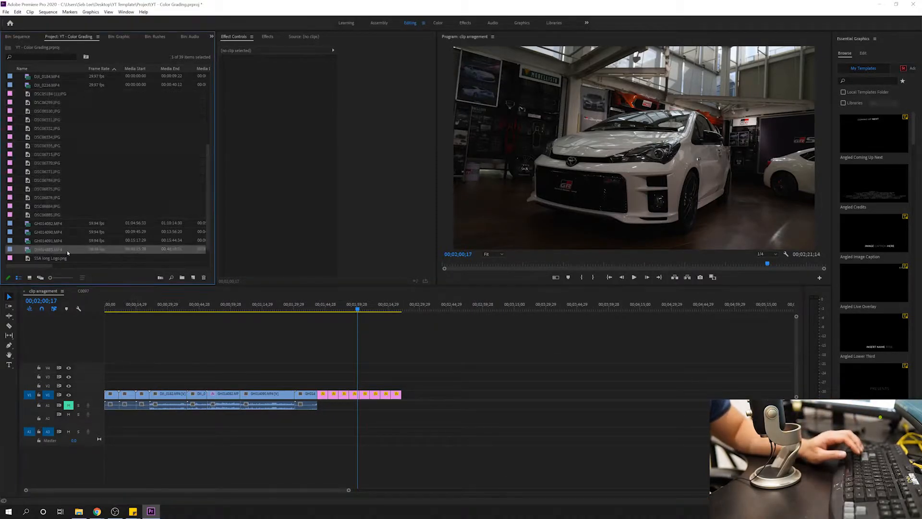
click(197, 339)
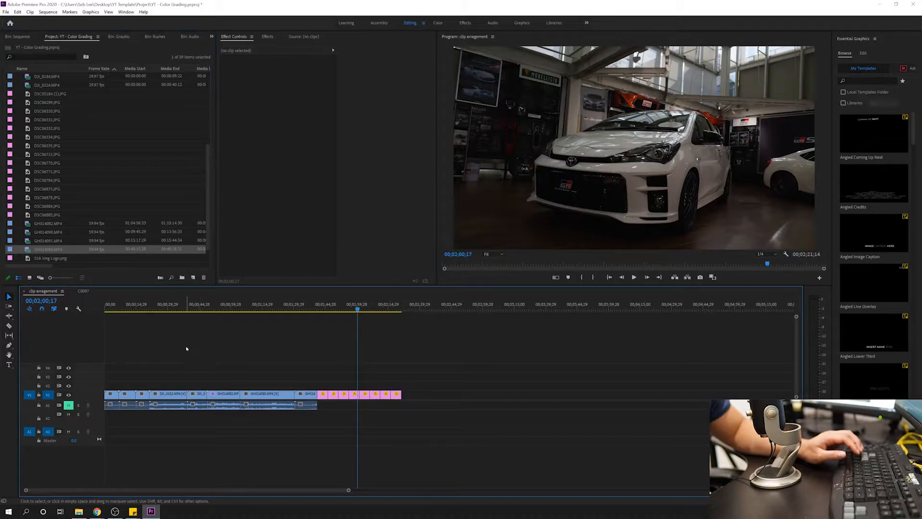
- Create a 1920 x 1080 adjustment layer at 23.976 fps with square pixels
scroll(129, 223, up, 5)
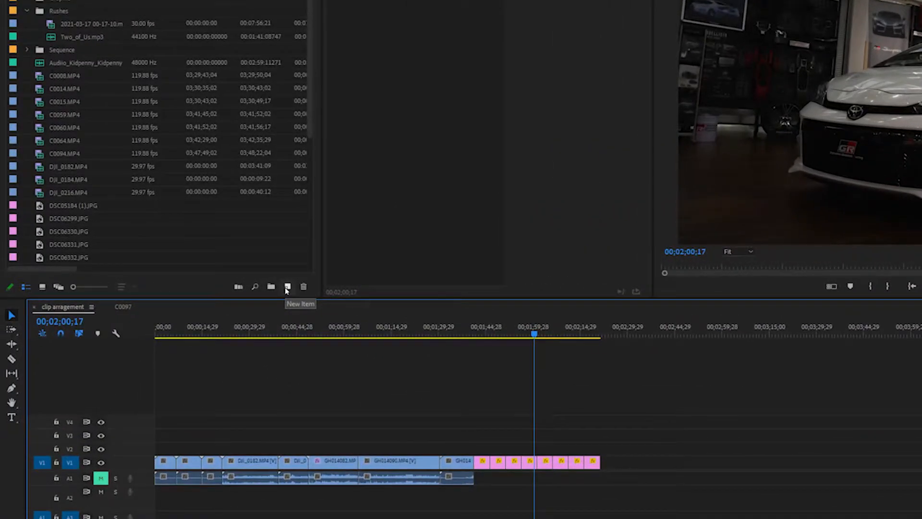
click(192, 277)
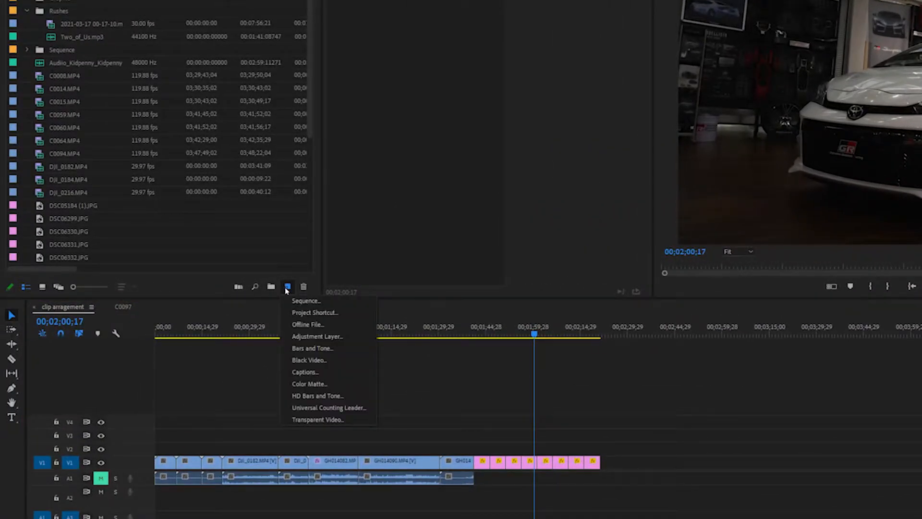
click(320, 337)
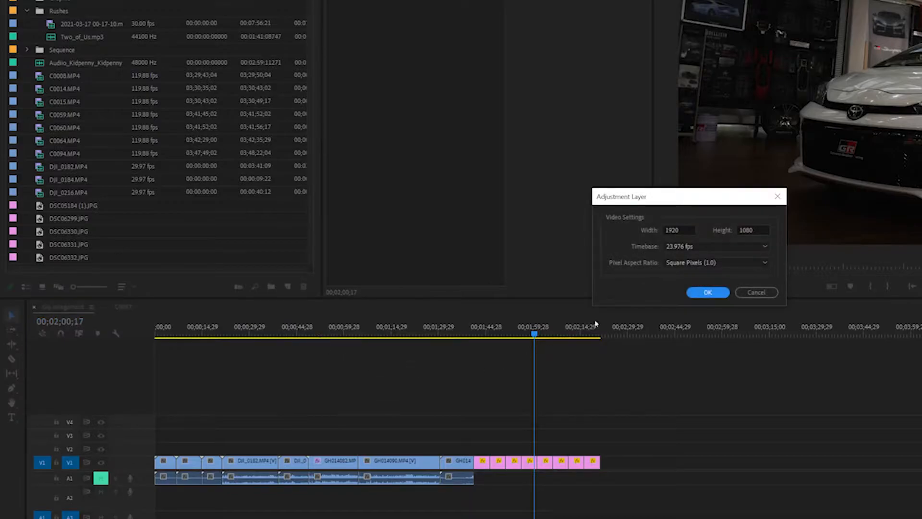
click(708, 292)
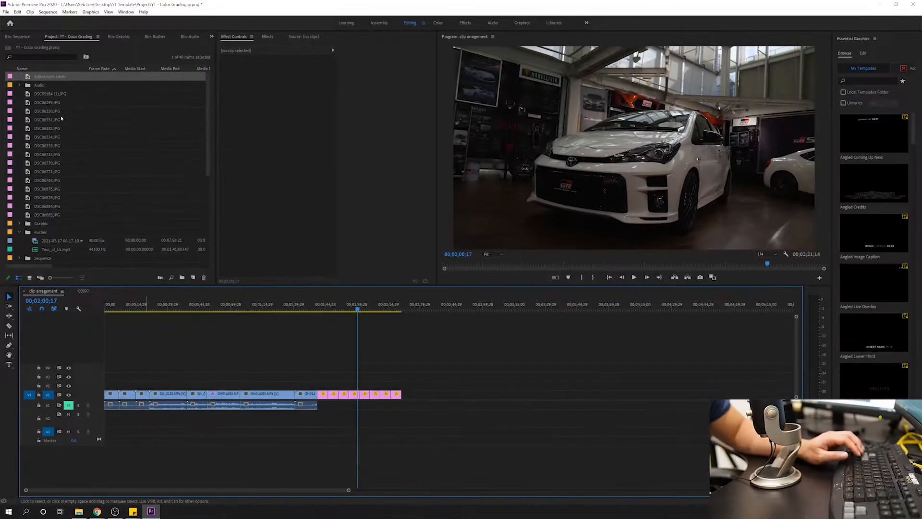
- Place the adjustment layer on V2 above the first clips, starting at the beginning of the sequence
drag(37, 78, 149, 385)
click(128, 309)
key(=)
key(=)
key(=)
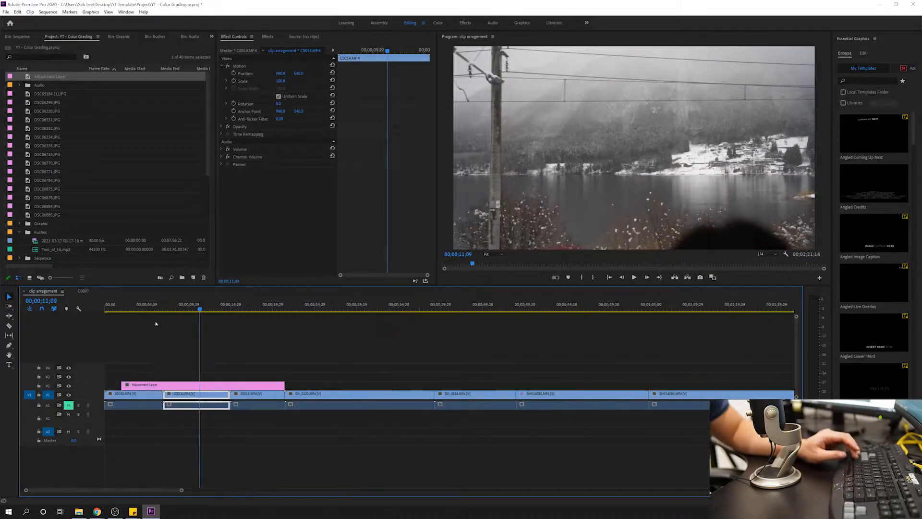
drag(139, 385, 106, 384)
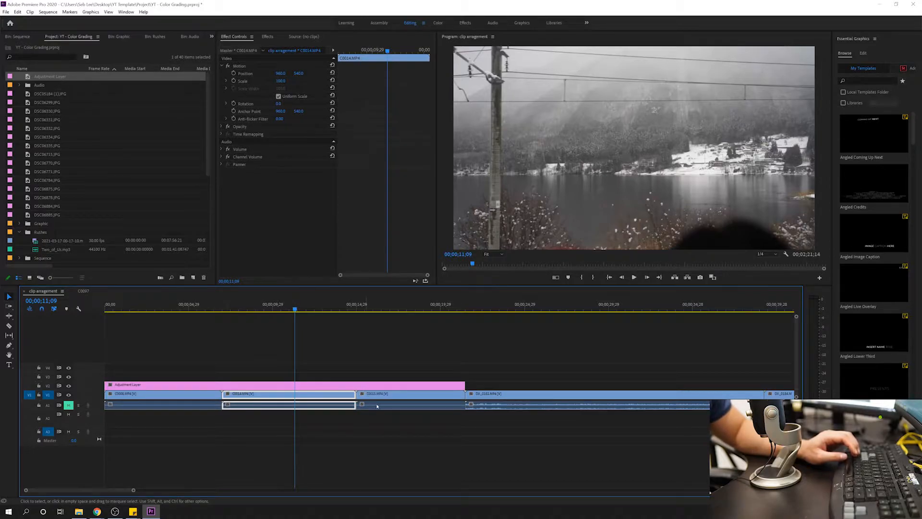
- Find the Lumetri Color effect by searching for "color", apply it to the adjustment layer, and expand its Basic Correction settings
click(351, 385)
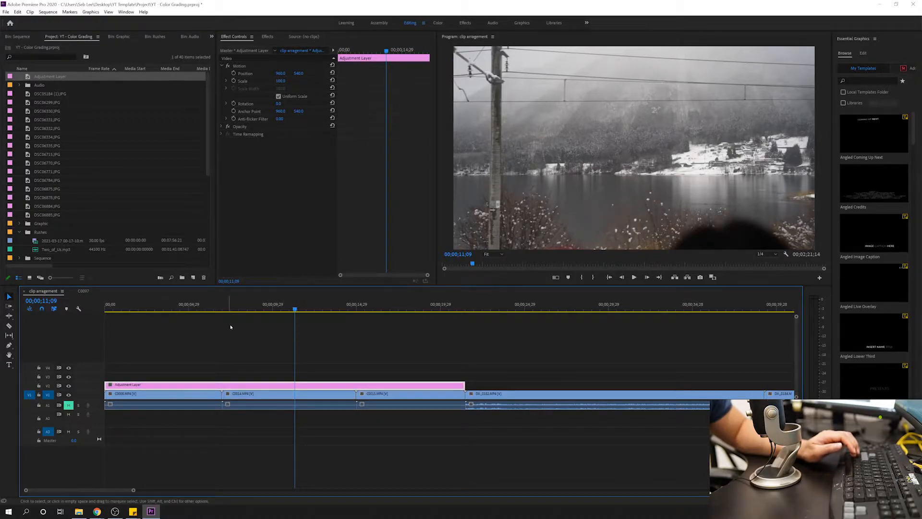
click(266, 37)
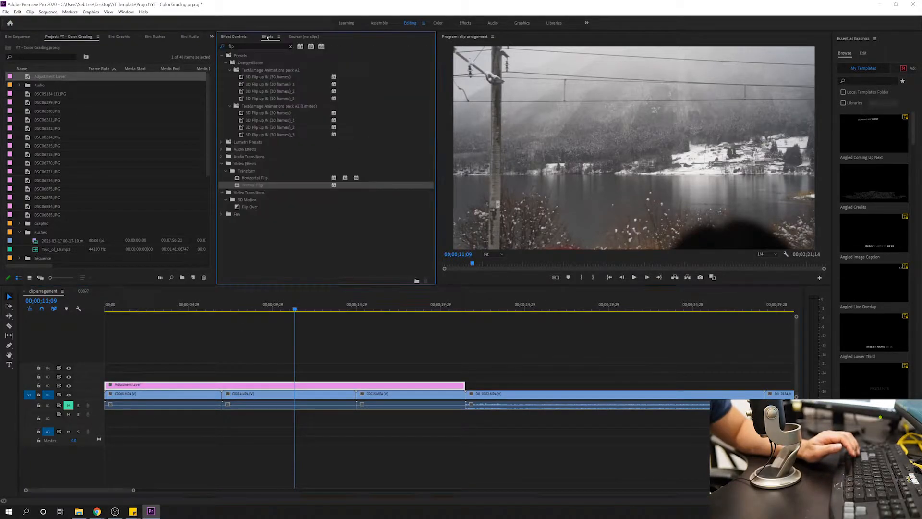
double_click(237, 46)
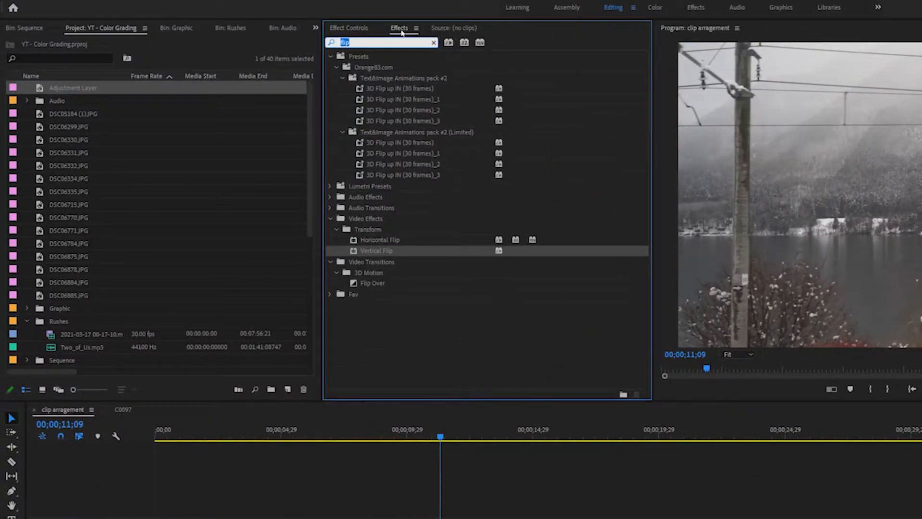
text(color)
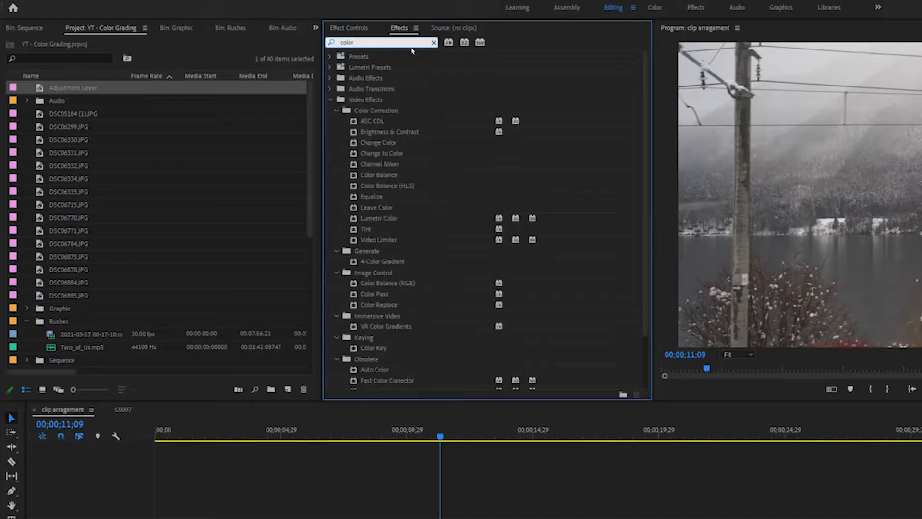
click(379, 220)
mouse_move(376, 220)
mouse_down()
mouse_move(440, 443)
mouse_move(493, 518)
mouse_move(441, 518)
mouse_up()
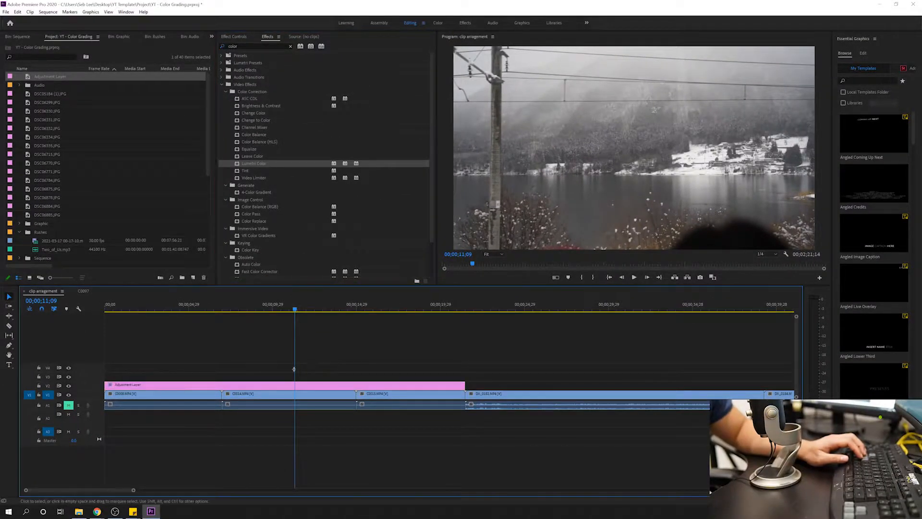
drag(266, 387, 266, 386)
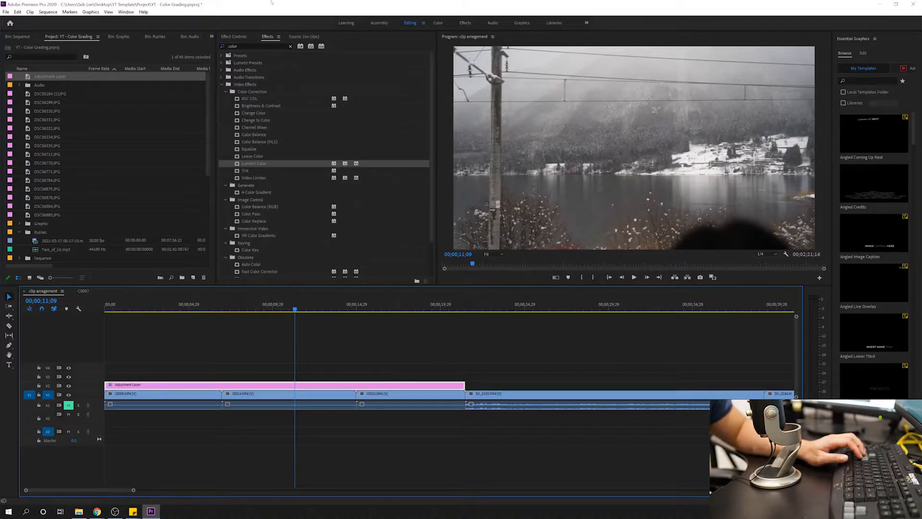
click(235, 36)
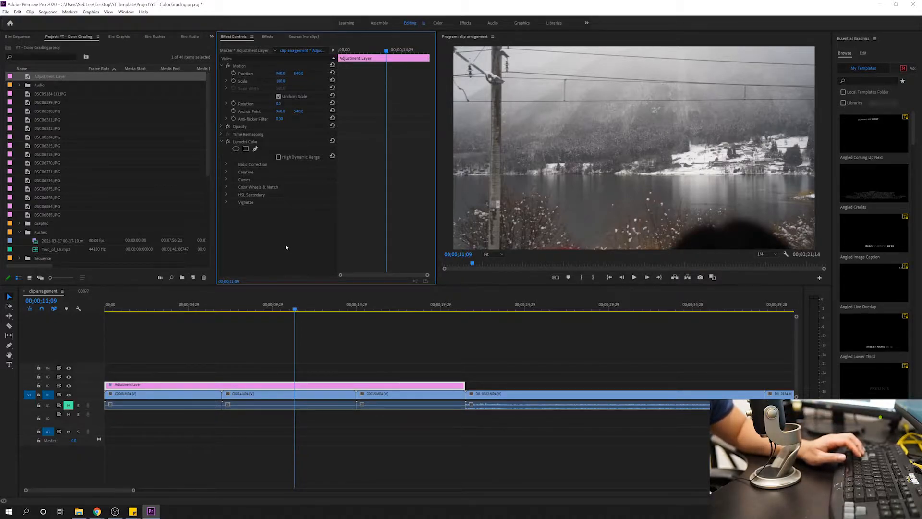
click(228, 163)
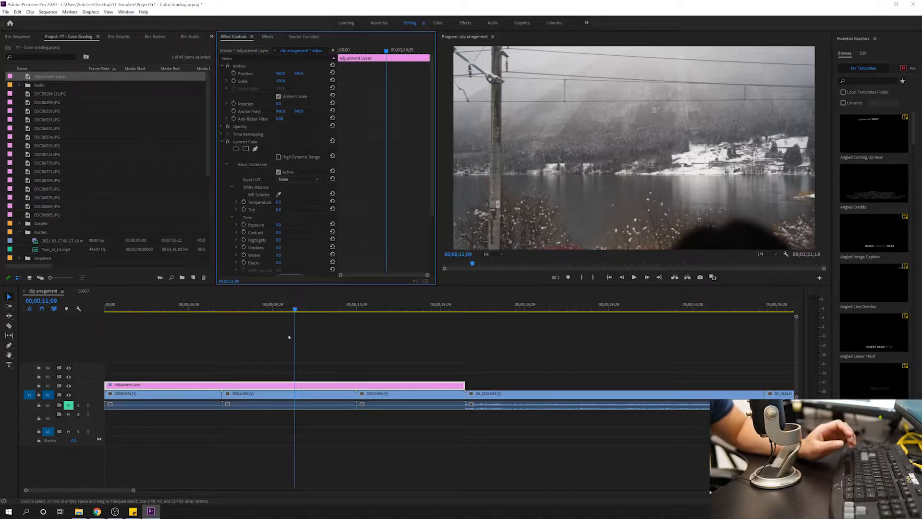
- Scrub through the first clips and the neighbouring bridge clip to compare footage covered and not covered by the adjustment layer
click(277, 322)
click(270, 309)
drag(391, 310, 302, 340)
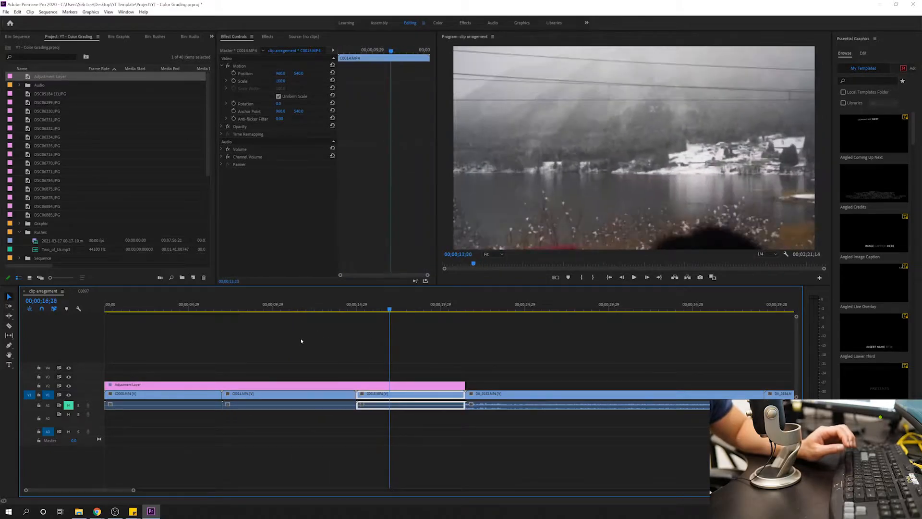
click(298, 385)
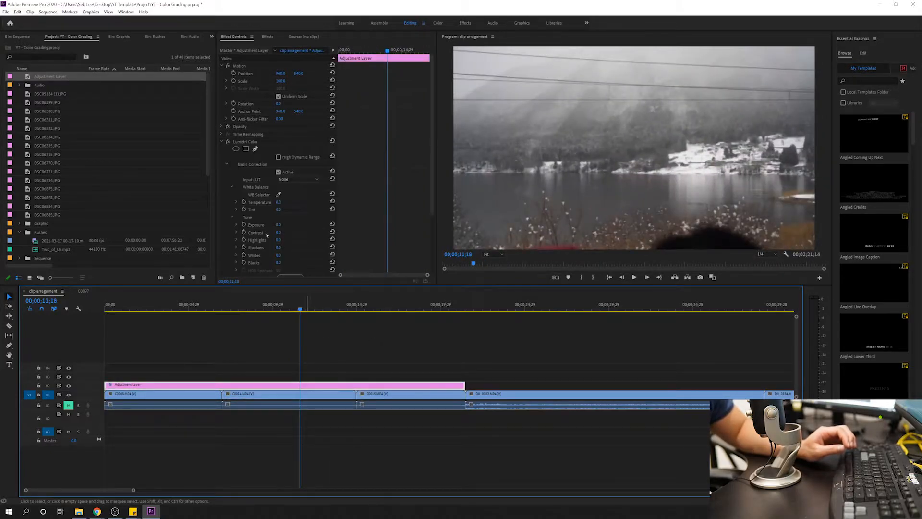
click(524, 311)
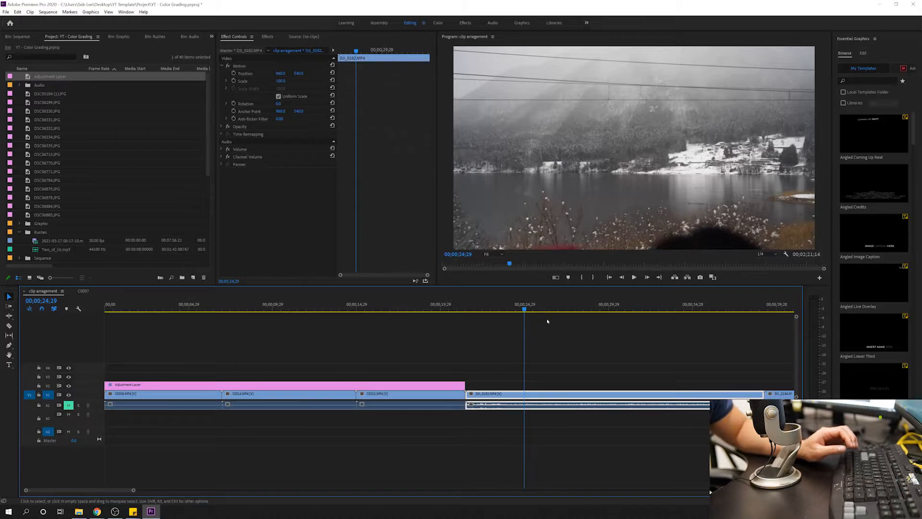
click(558, 310)
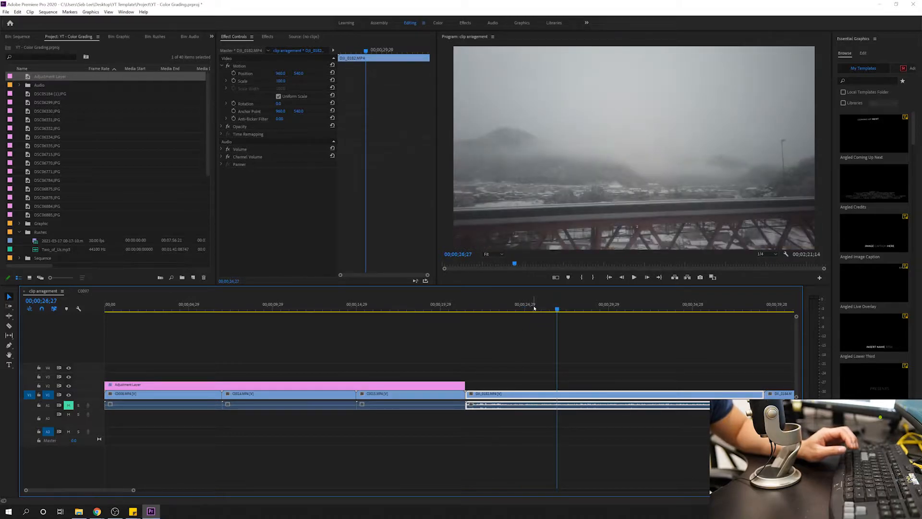
click(449, 307)
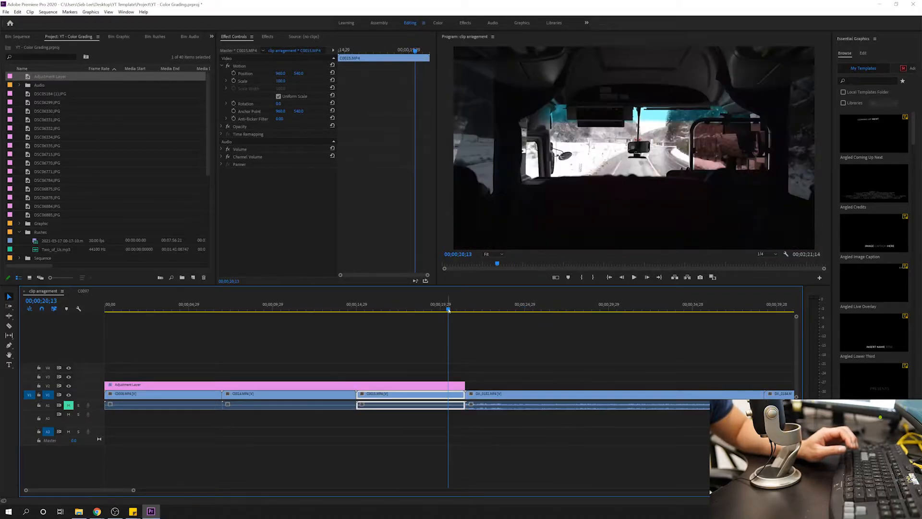
- Set the Lumetri Color Exposure of the adjustment layer above the first clips to 1
click(326, 385)
click(281, 210)
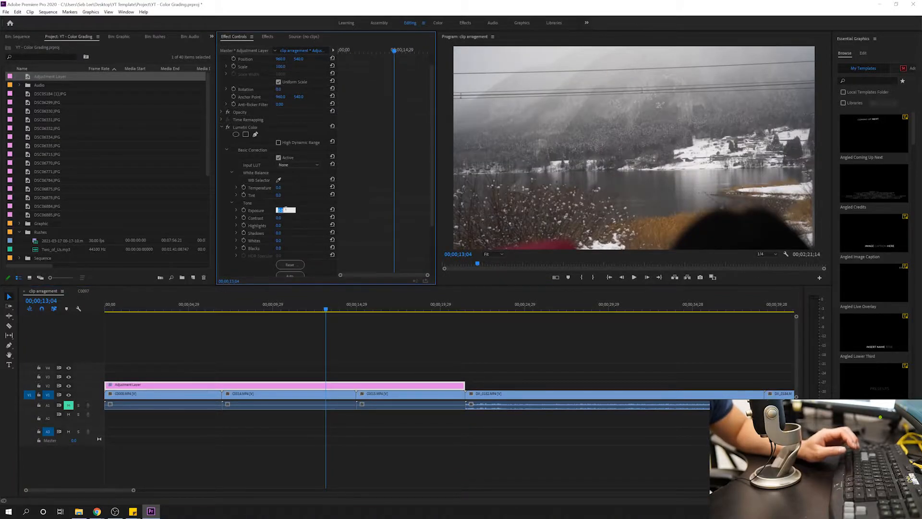
text(1)
click(317, 325)
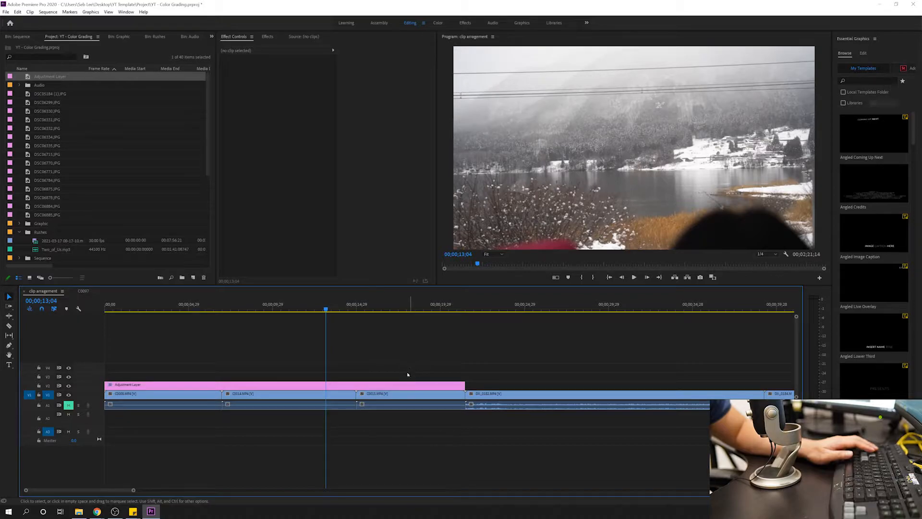
- Try a higher Contrast and lower Highlights on the first adjustment layer, resetting each one after the trial
click(400, 384)
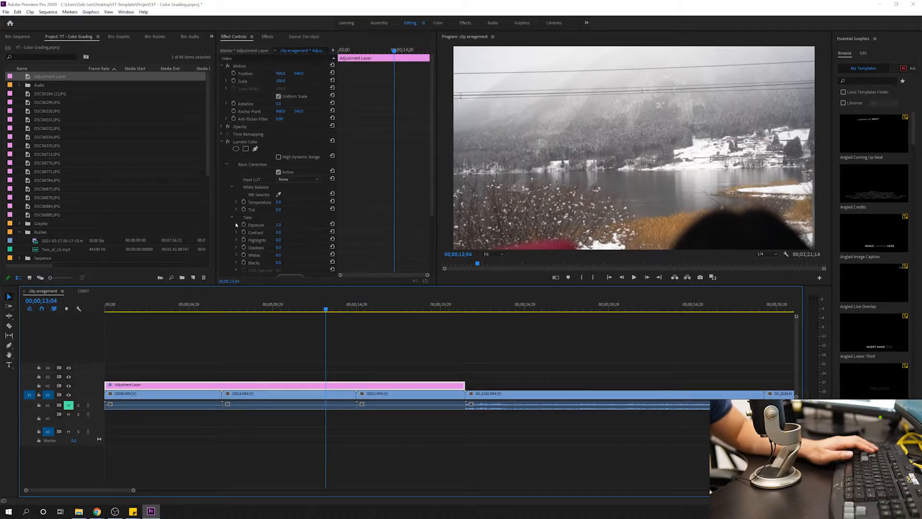
drag(279, 233, 276, 233)
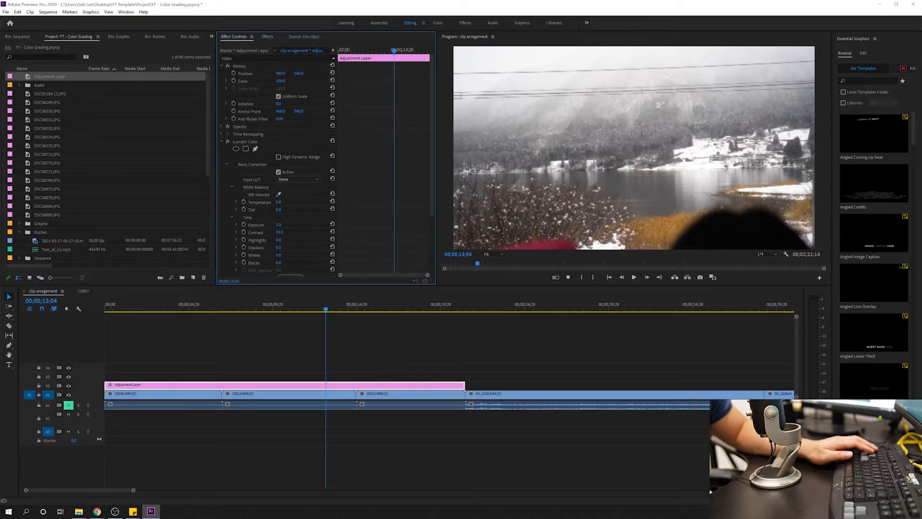
click(331, 232)
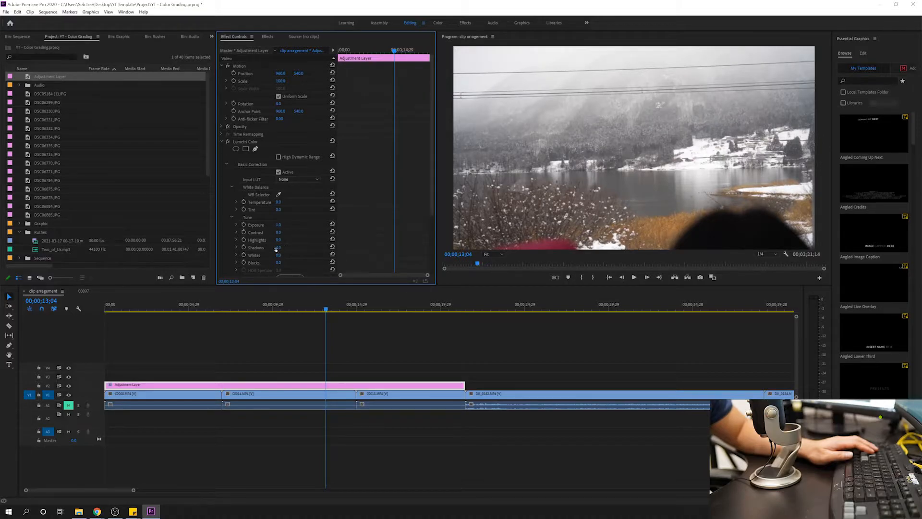
scroll(294, 257, down, 1)
drag(279, 227, 262, 225)
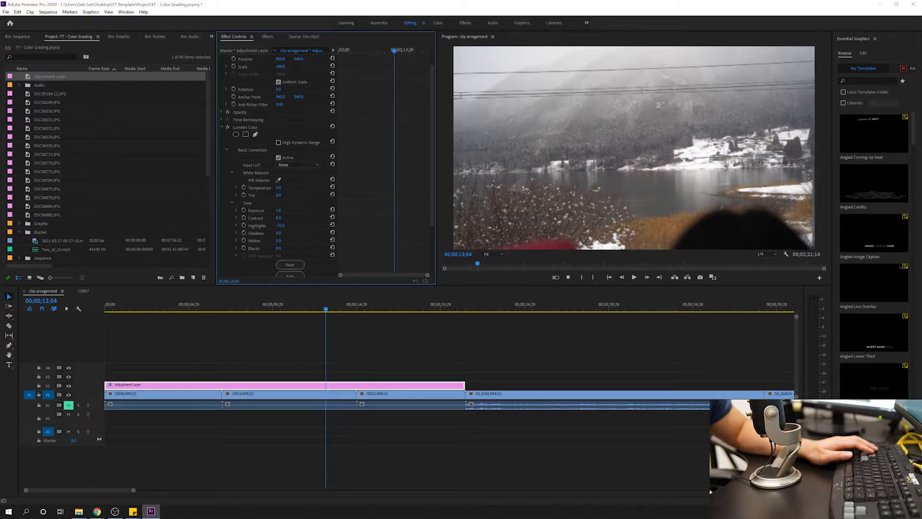
click(332, 224)
- Set the first adjustment layer's Highlights to -12 and Shadows to -9
drag(278, 226, 287, 233)
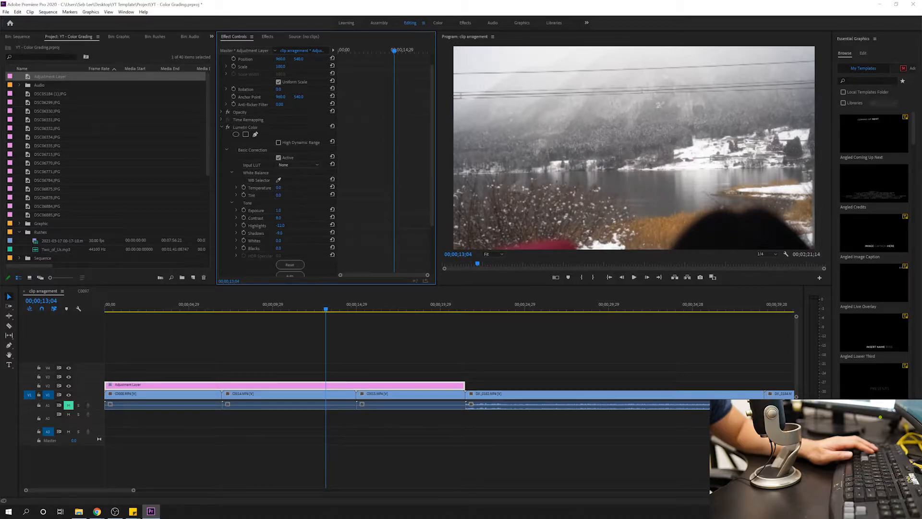
scroll(323, 238, down, 2)
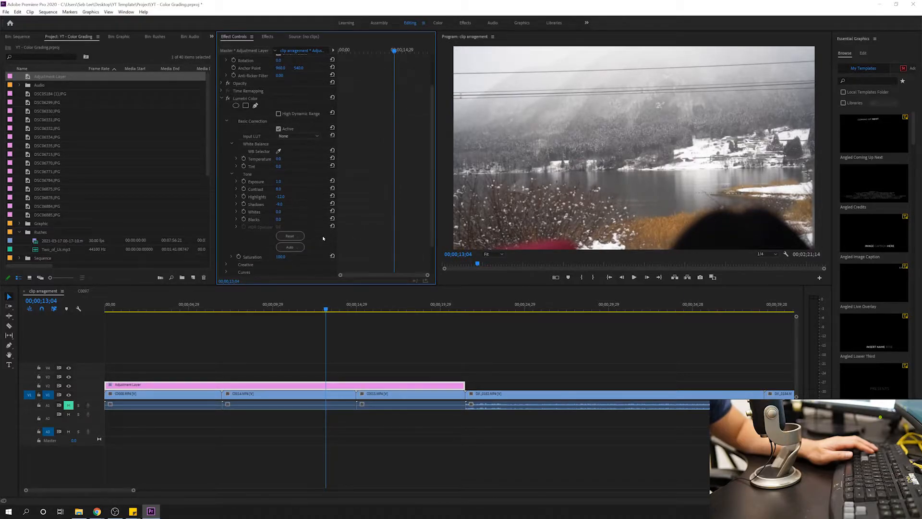
- Toggle the visibility of track V2 repeatedly to compare the footage with and without the grade
click(68, 385)
click(69, 386)
click(69, 386)
click(69, 386)
click(68, 386)
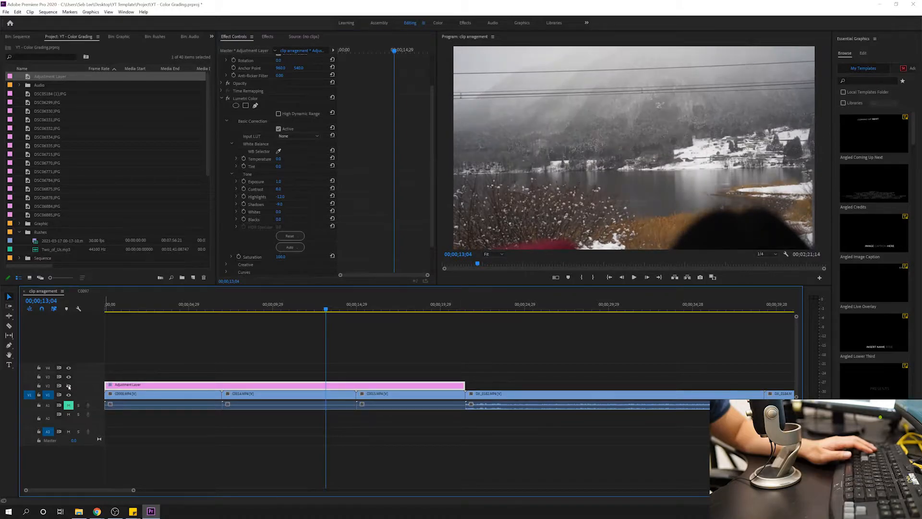
click(69, 386)
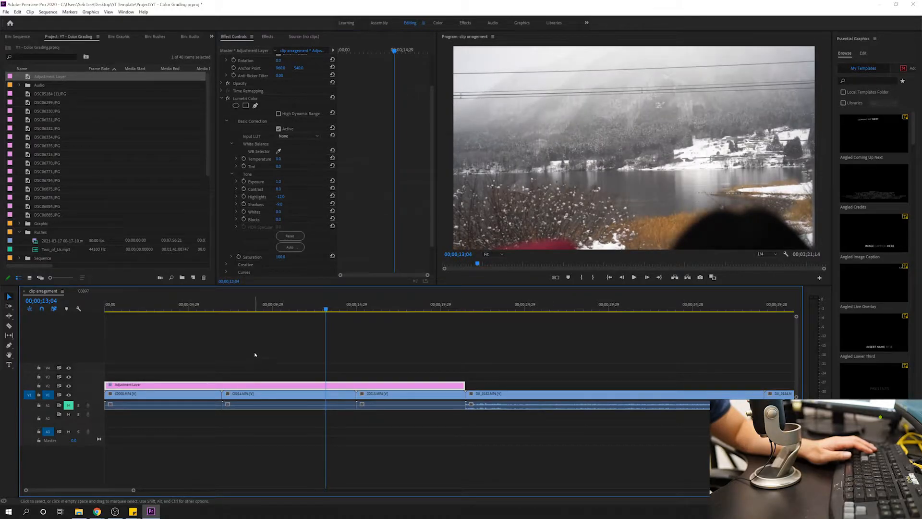
- Raise the first adjustment layer's Saturation to 123
drag(280, 256, 290, 264)
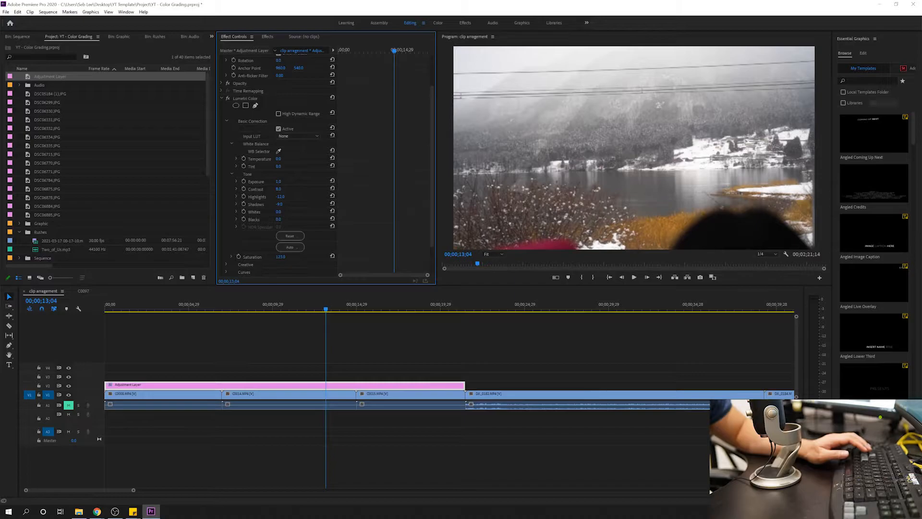
click(370, 336)
- Place a second adjustment layer on V2 directly after the first and extend it to cover the bridge clip
scroll(398, 345, down, 1)
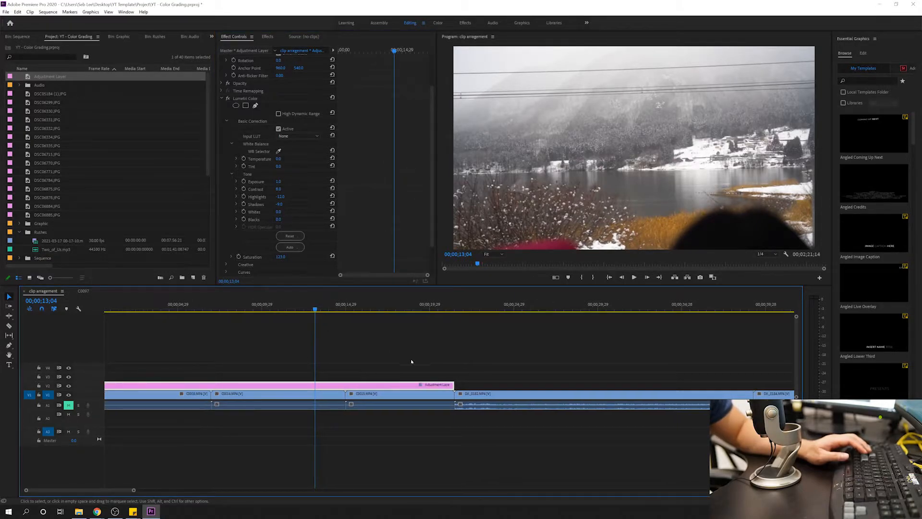
drag(50, 77, 463, 389)
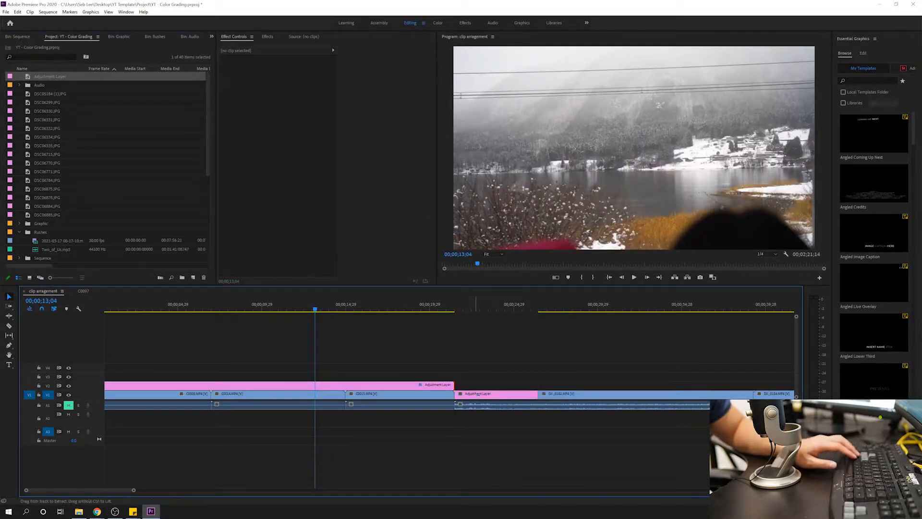
key(ctrl+z)
drag(44, 78, 475, 386)
drag(538, 385, 749, 386)
- Apply the Lumetri Color effect to the second adjustment layer above the bridge clip
click(543, 309)
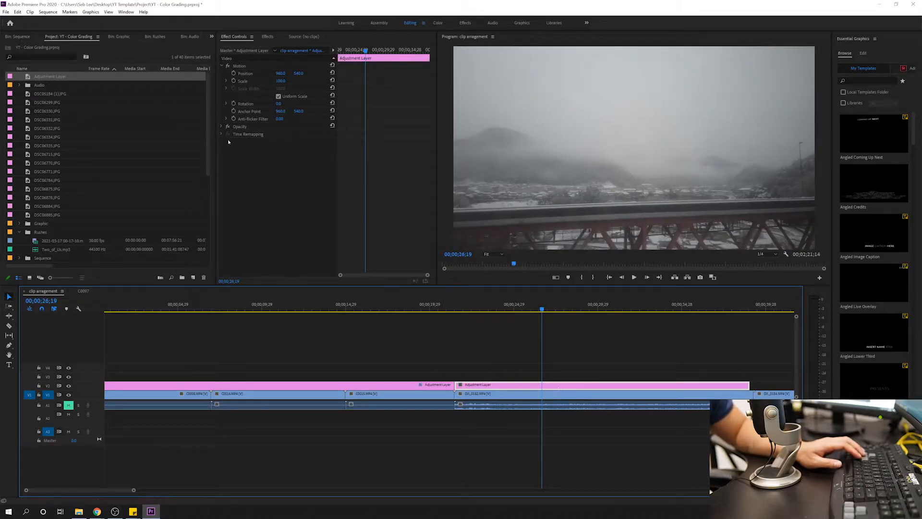
click(267, 37)
drag(258, 163, 577, 385)
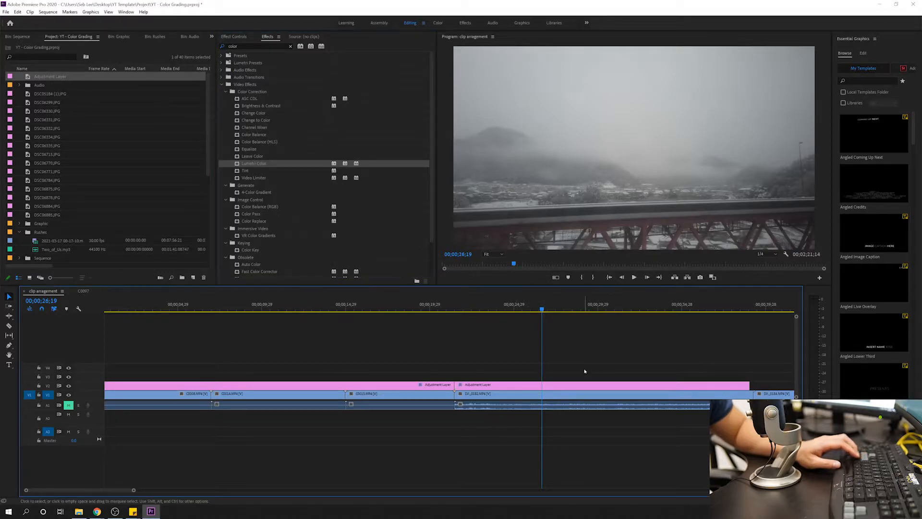
- Duplicate the second adjustment layer on V2 and fit the copy over the last two video clips before the photos
key(minus)
key(minus)
click(245, 386)
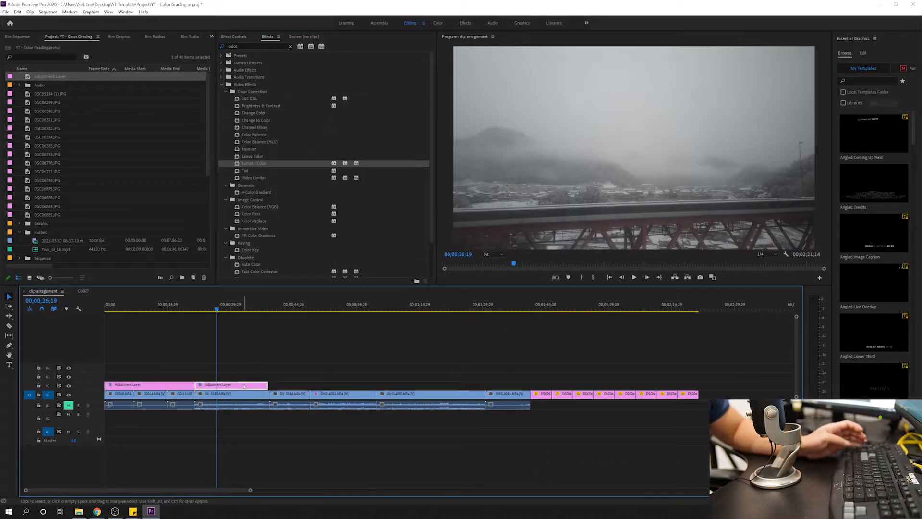
drag(244, 385, 531, 386)
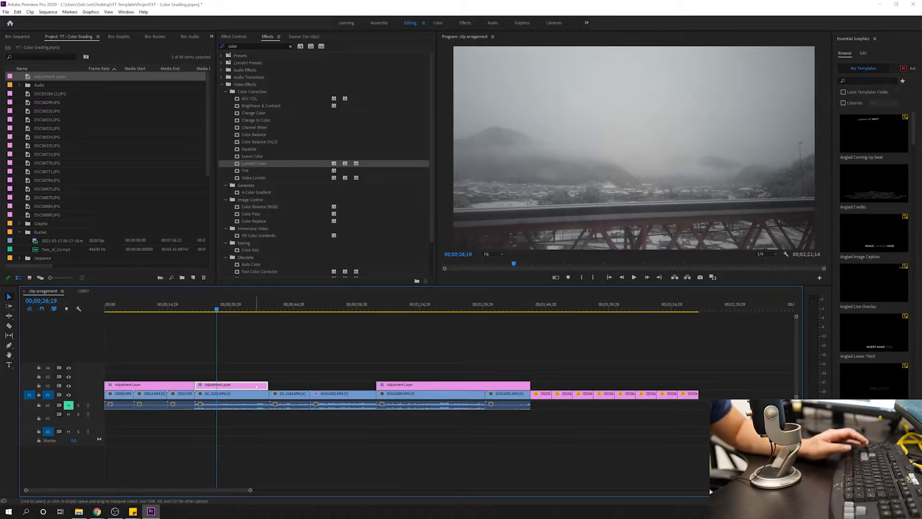
- Place another copy of the second adjustment layer on V2, starting at the first photo
drag(257, 386, 396, 368)
key(Delete)
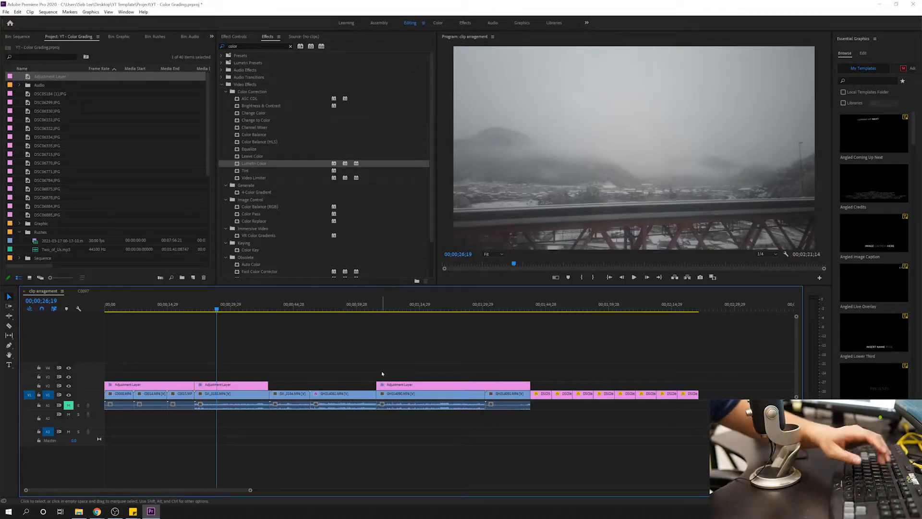
click(255, 384)
drag(255, 384, 587, 387)
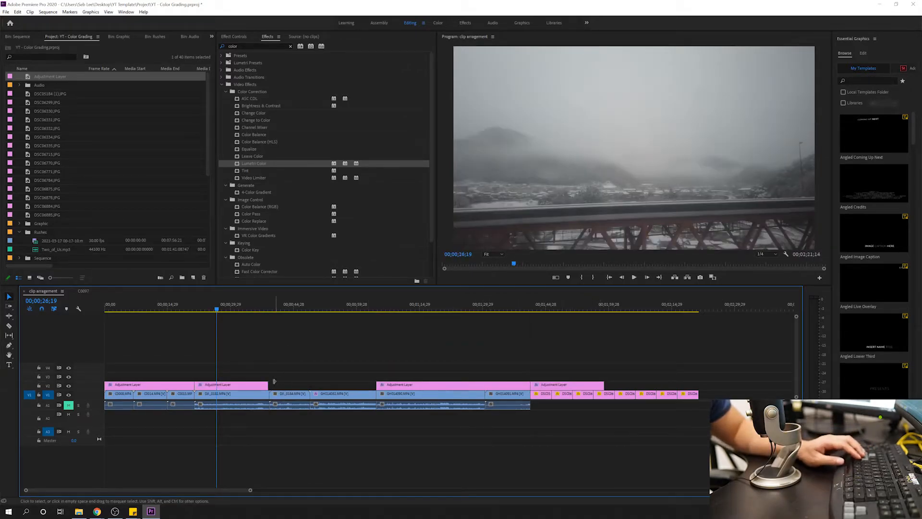
- Extend the second adjustment layer to the start of the third one and move it up to V3
drag(344, 379, 376, 384)
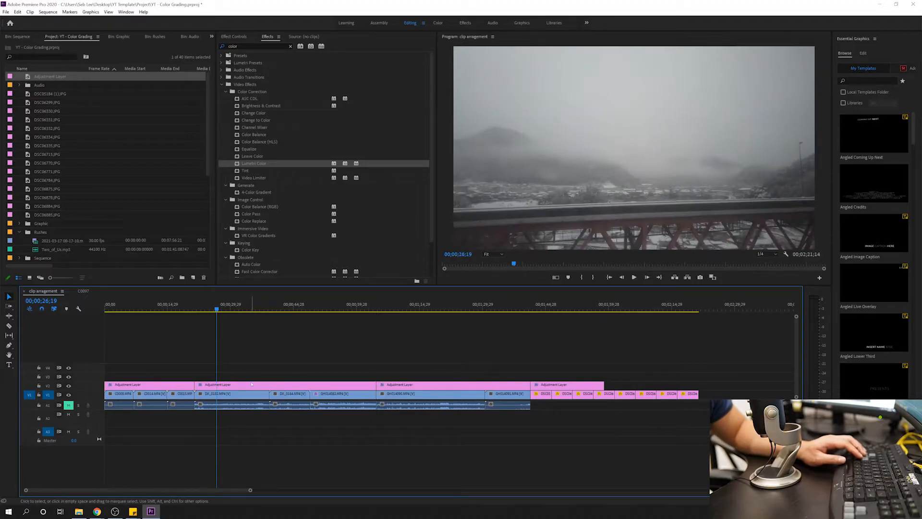
drag(245, 382, 248, 361)
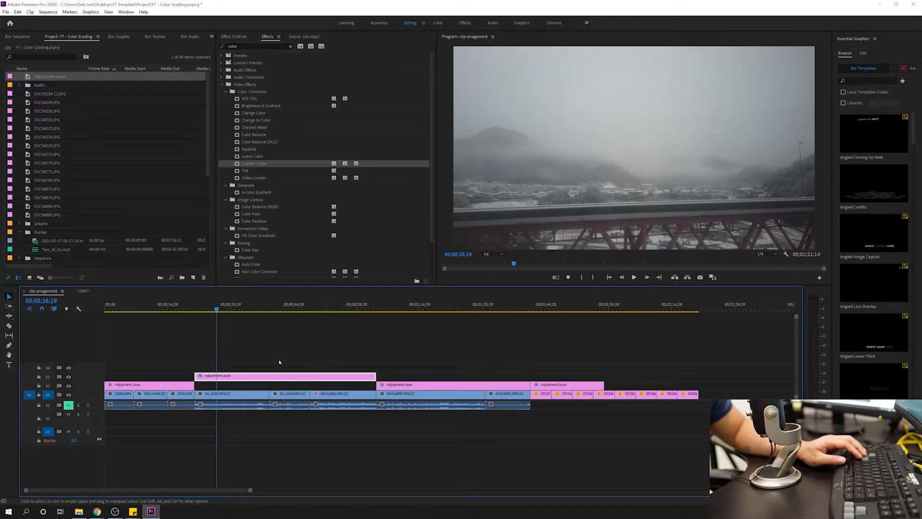
- Set Saturation to 125 in the Lumetri Basic Correction of the adjustment layer on V3
click(223, 85)
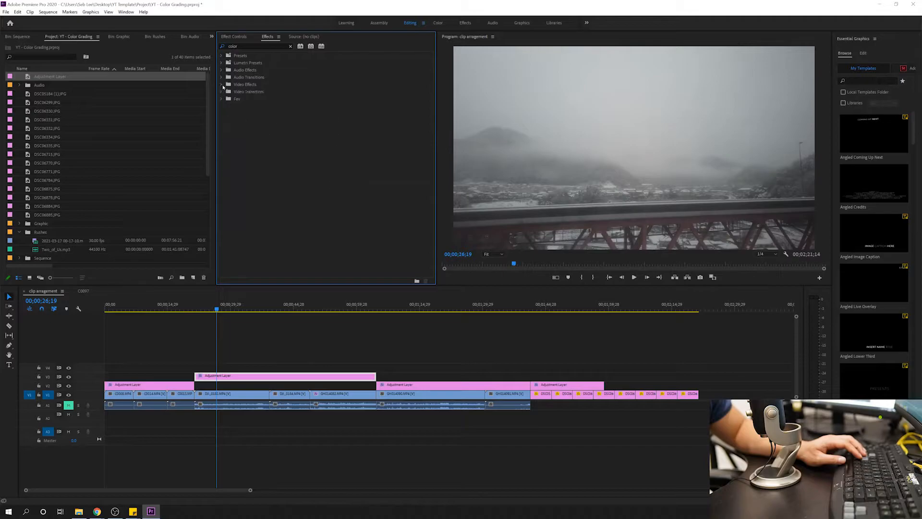
click(234, 37)
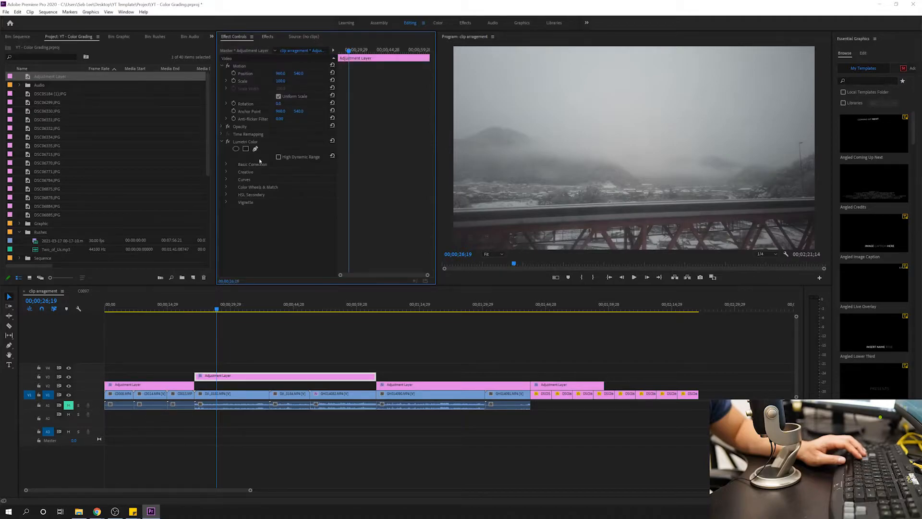
click(225, 164)
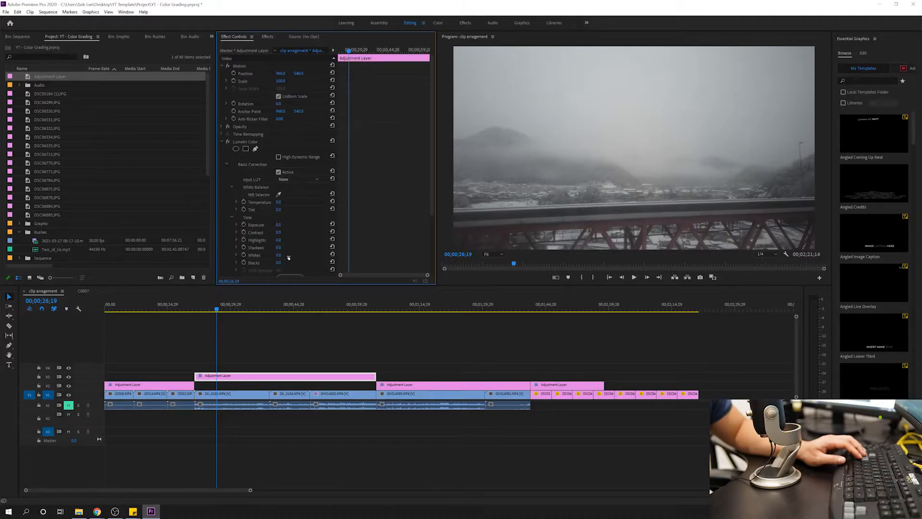
scroll(291, 261, down, 3)
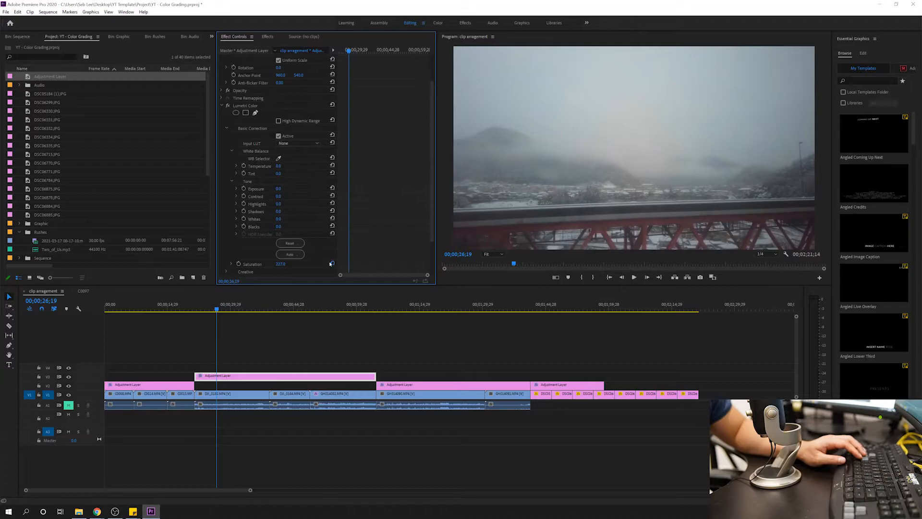
click(290, 264)
text(125)
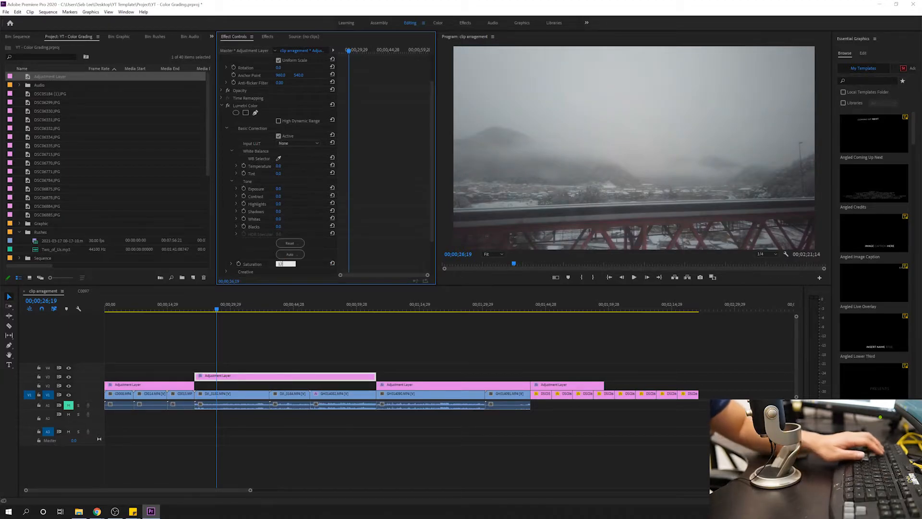
key(Return)
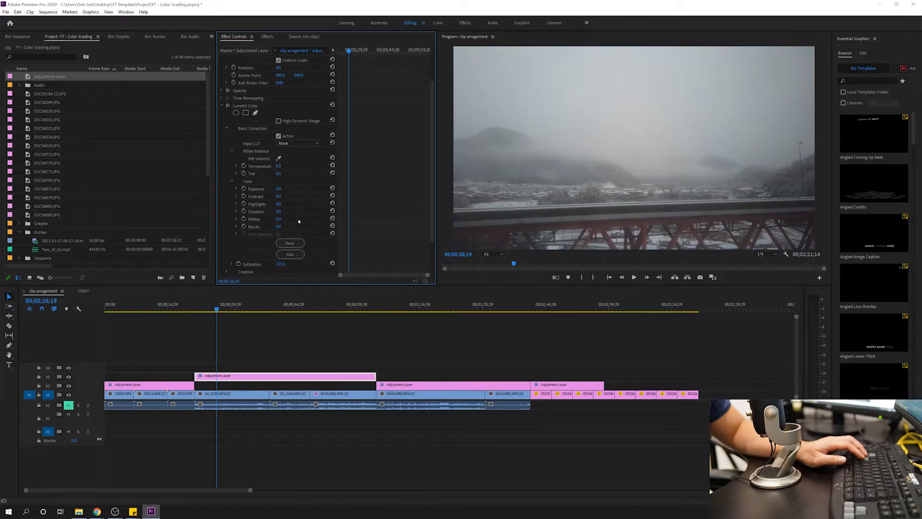
- Set Exposure to 1, Highlights to about -8 and Shadows to about 5 on the V3 adjustment layer
click(279, 188)
text(1)
key(Return)
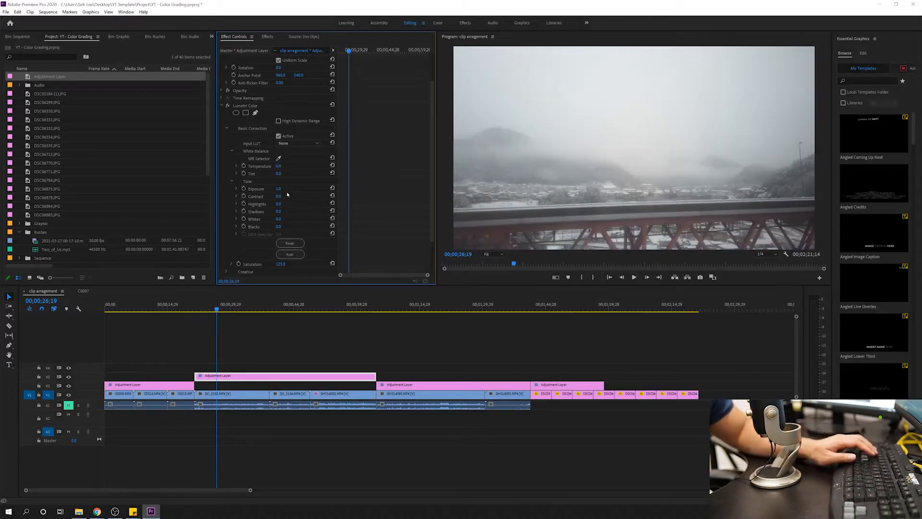
drag(280, 202, 281, 214)
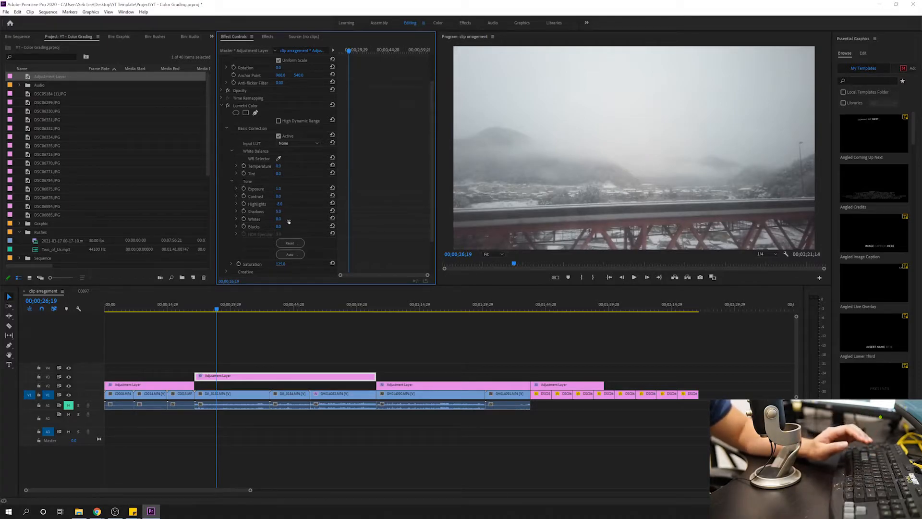
- Try lower Whites on the V3 adjustment layer, reset them, and lower Blacks instead
drag(281, 219, 262, 219)
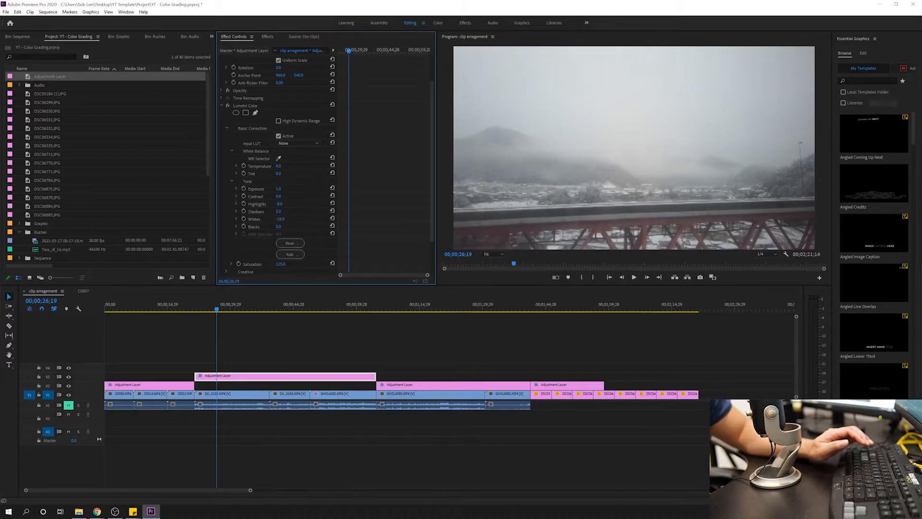
click(332, 219)
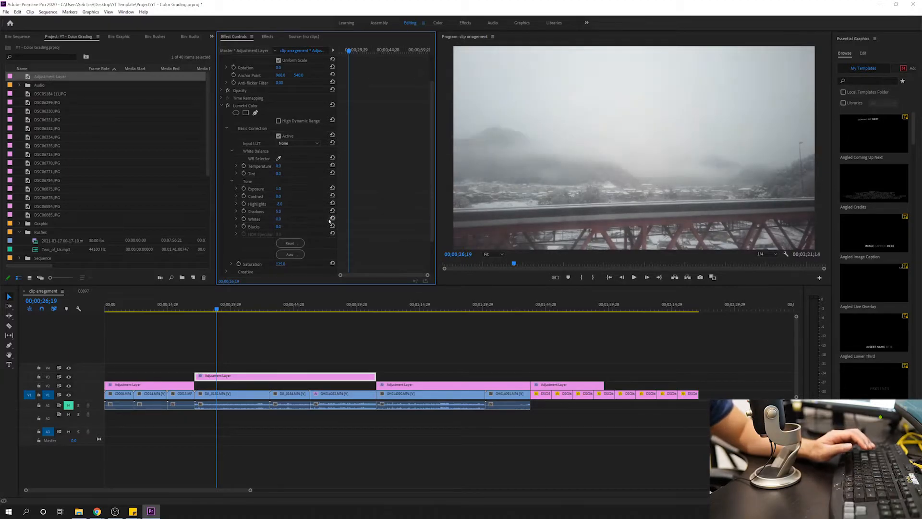
drag(279, 226, 258, 227)
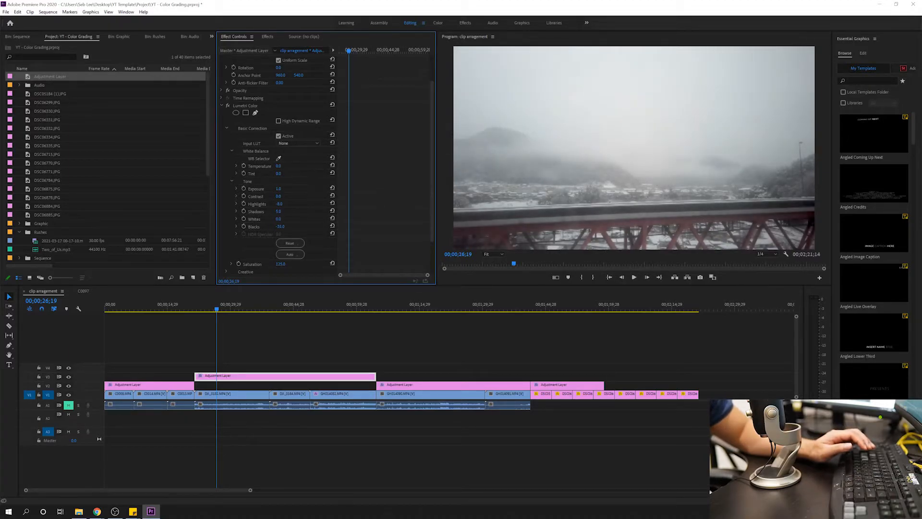
click(317, 341)
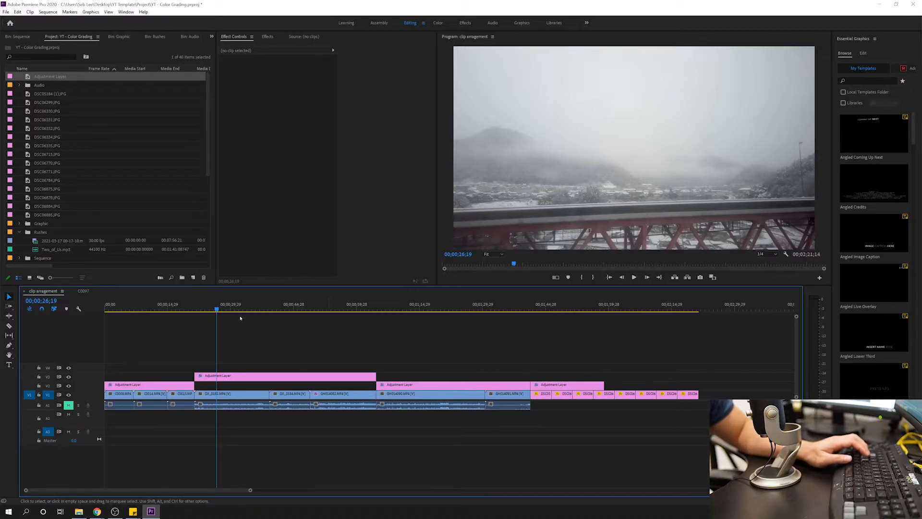
- Ripple-trim the end of the first clip under the V3 adjustment layer at 00;00;36;17, cutting out the bus interior shots
drag(195, 308, 249, 320)
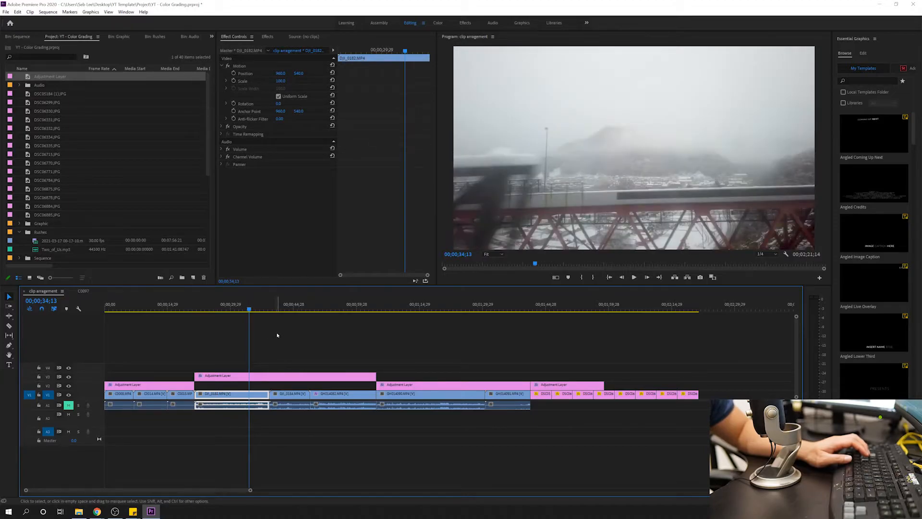
key(Down)
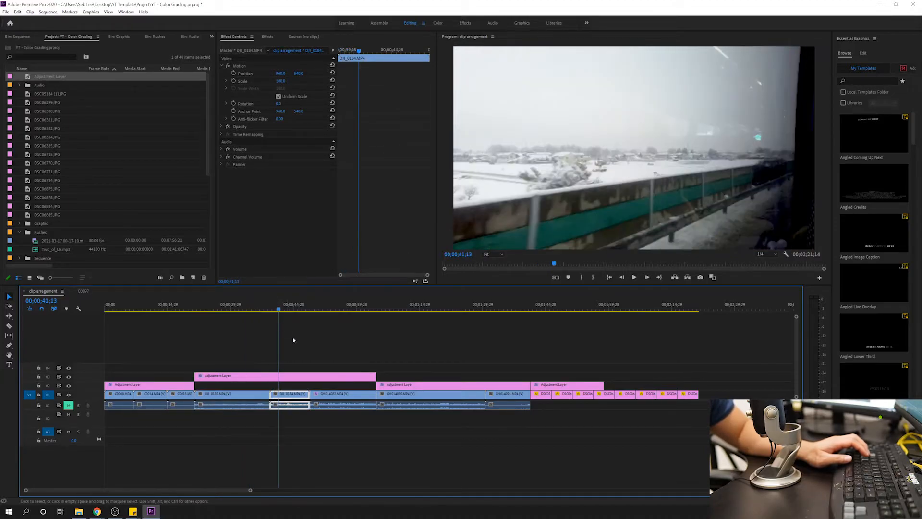
click(267, 317)
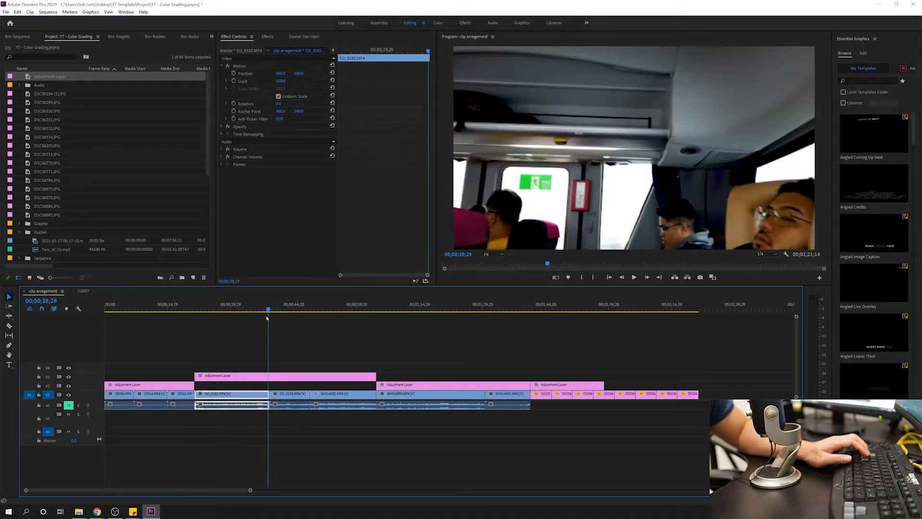
click(263, 323)
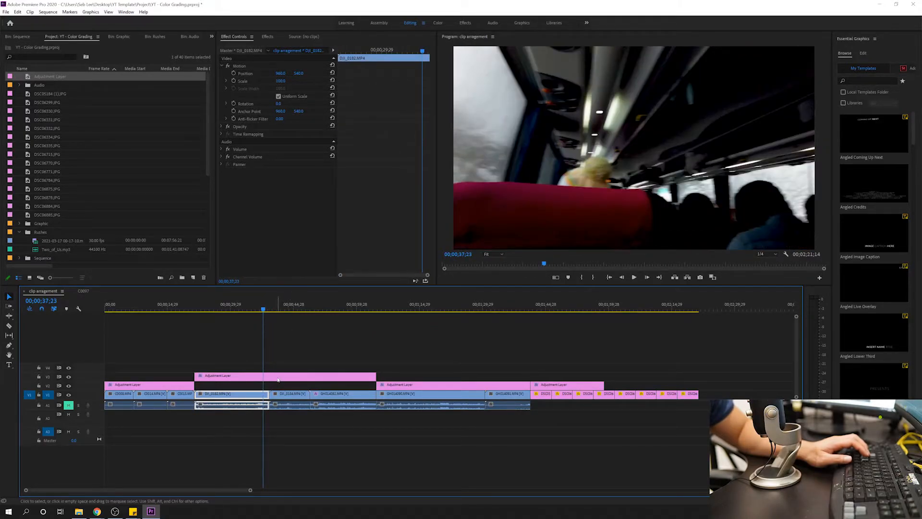
click(259, 318)
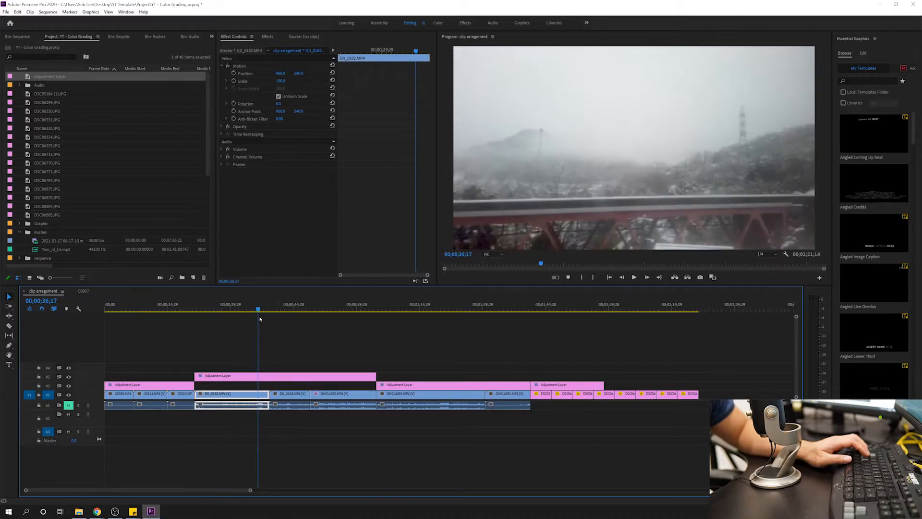
key(w)
drag(259, 318, 297, 318)
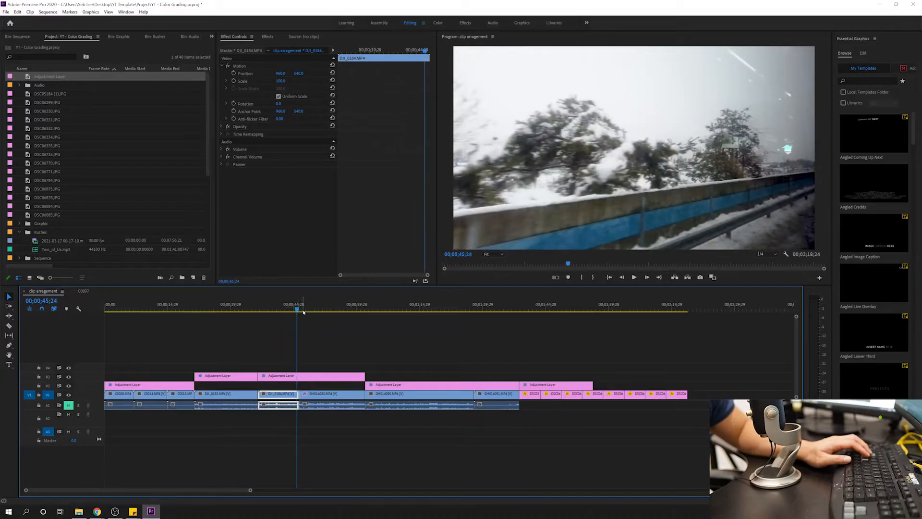
- Set Exposure to 1 in the Lumetri Basic Correction of the V2 adjustment layer over the last two video clips
drag(297, 309, 316, 316)
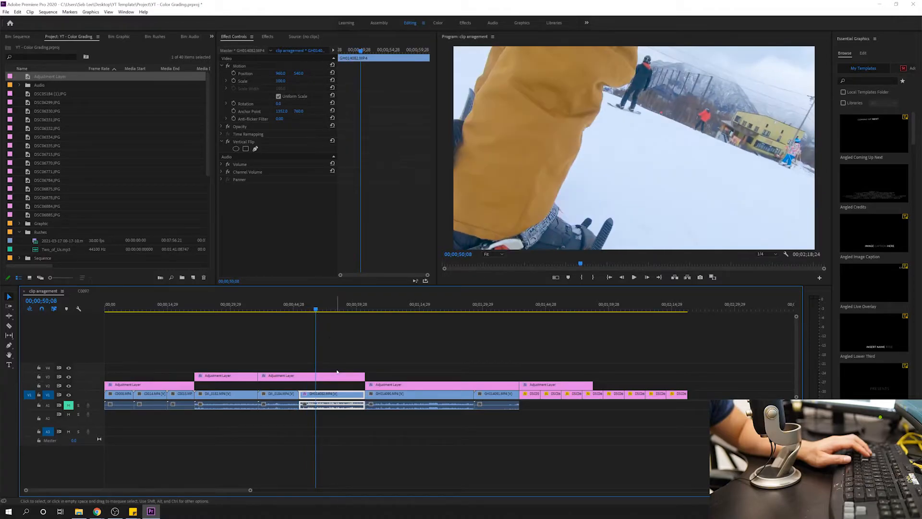
click(173, 310)
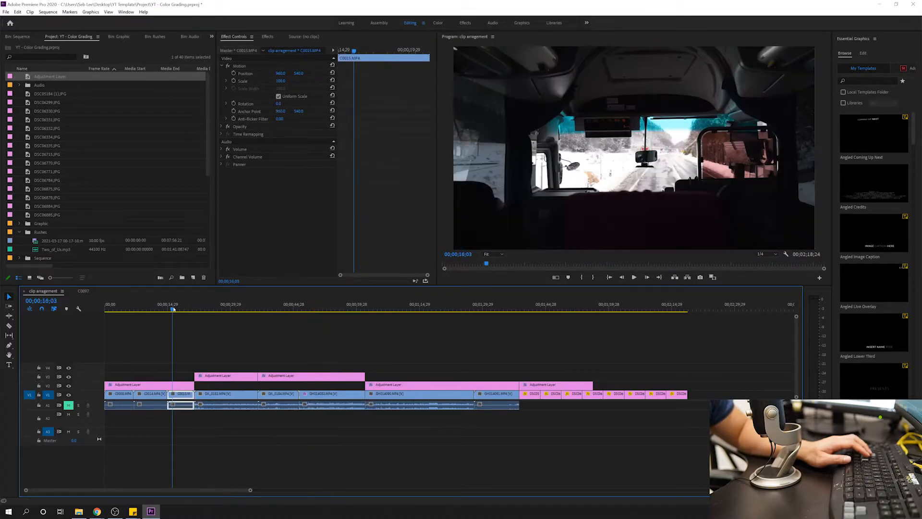
click(327, 311)
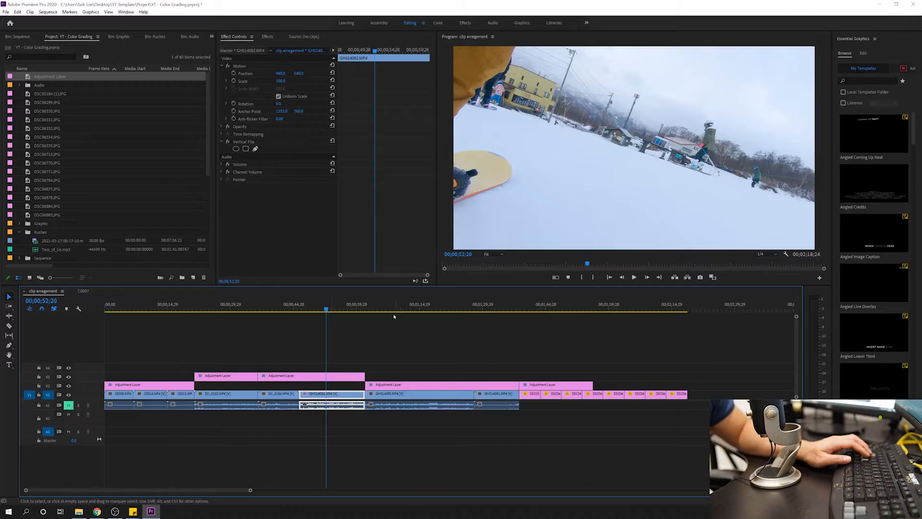
click(392, 311)
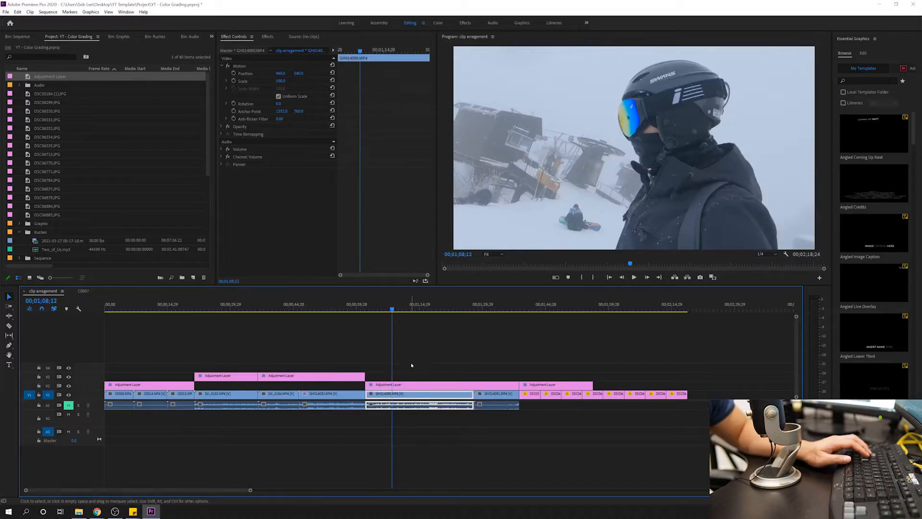
click(421, 386)
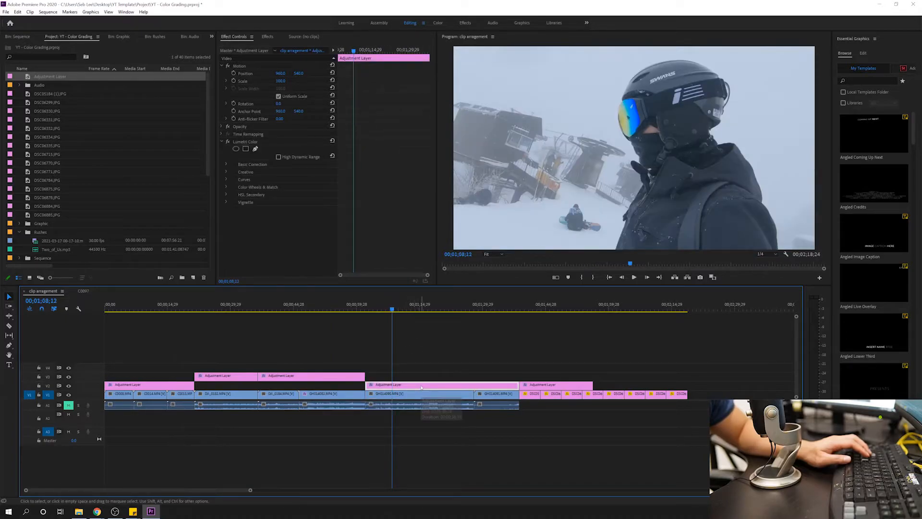
click(226, 165)
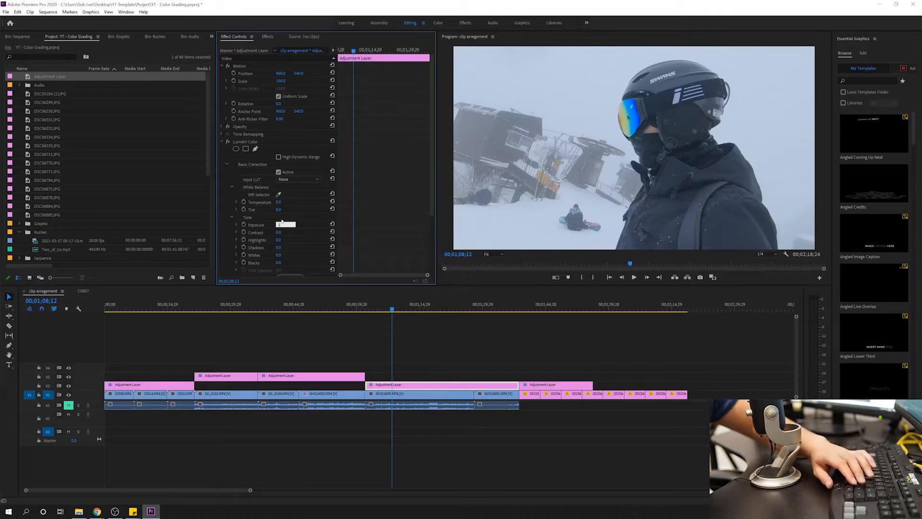
key(Return)
scroll(283, 221, down, 1)
scroll(289, 222, down, 2)
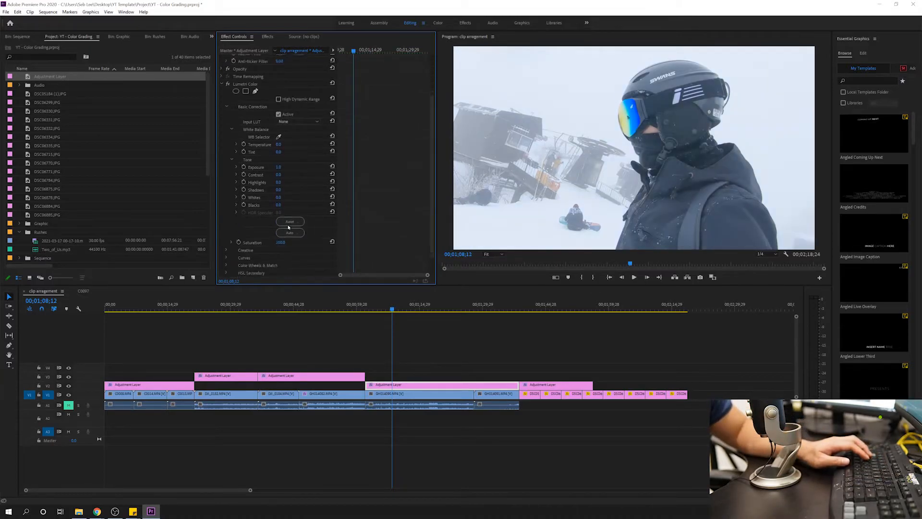
- Try a Saturation of 120 on that adjustment layer, and raise it further for stronger colors
click(283, 228)
text(120)
key(Return)
text(150)
key(Return)
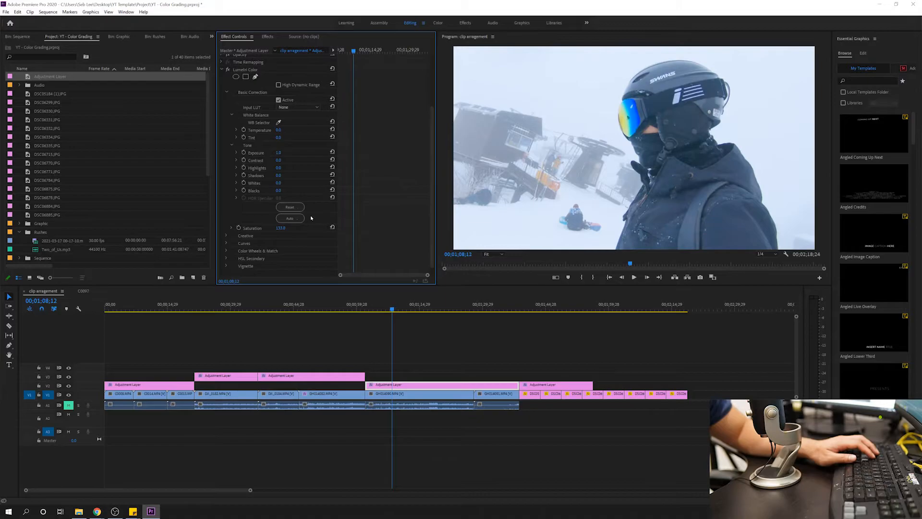
- Raise Blacks and increase Contrast on the adjustment layer over the last two video clips
mouse_move(278, 190)
mouse_down()
mouse_move(267, 190)
mouse_move(326, 197)
mouse_move(294, 192)
mouse_up()
drag(279, 160, 305, 160)
click(432, 342)
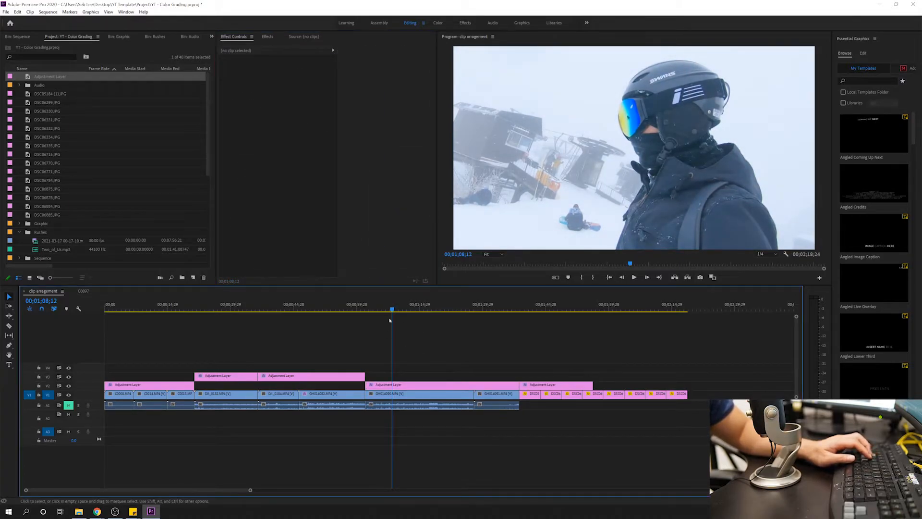
- Move both adjustment layers from V3 down to V2, with the playhead on the last video clip
click(497, 394)
click(489, 308)
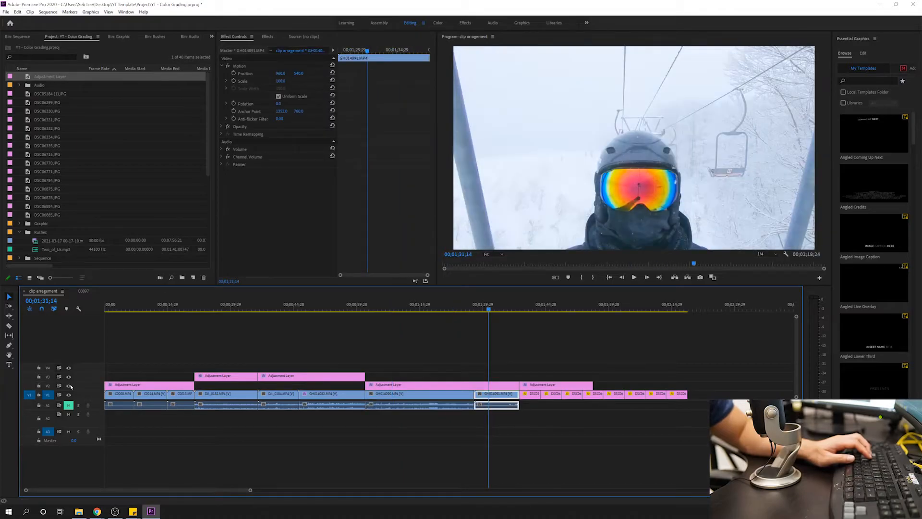
drag(240, 364, 300, 384)
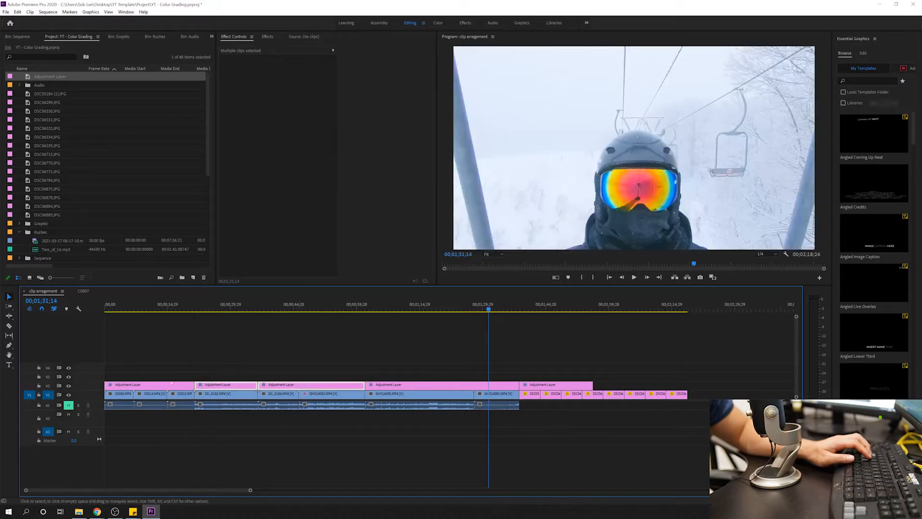
- Compare the last video clip with and without grading by hiding and showing track V2
click(68, 386)
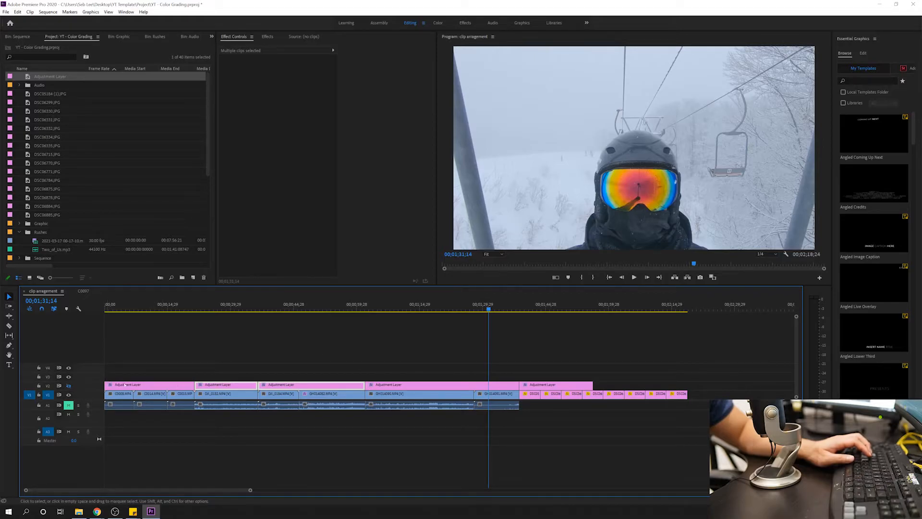
click(69, 387)
click(69, 387)
click(69, 386)
click(69, 386)
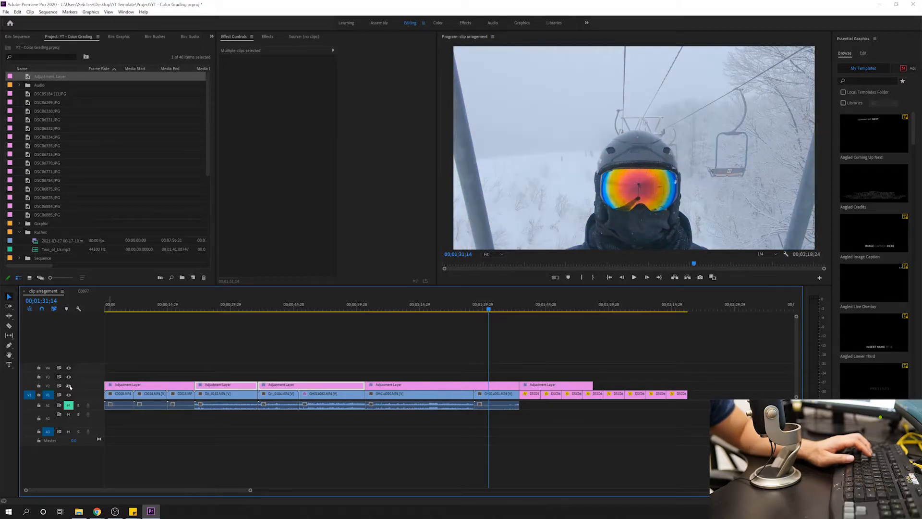
click(70, 387)
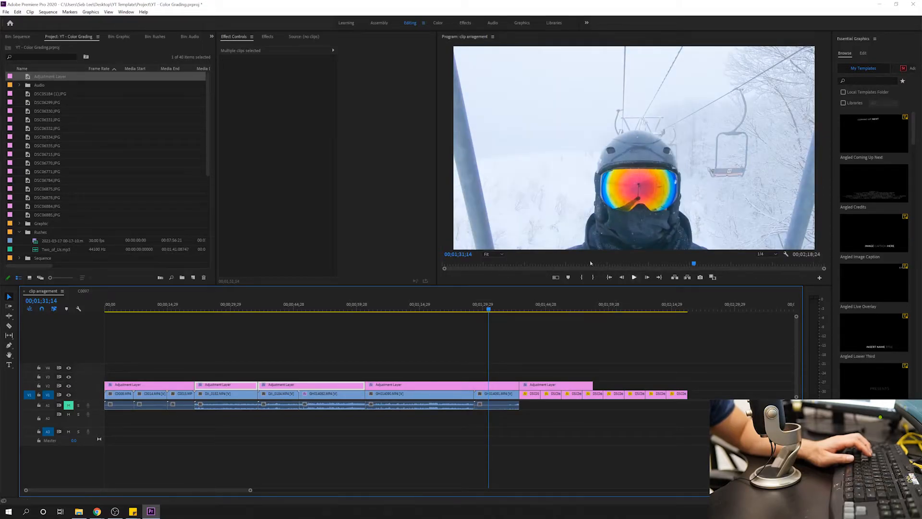
- Remove one photo from the sequence and shorten the photos' adjustment layer to cover only the first photo
drag(474, 312, 440, 323)
drag(376, 342, 536, 387)
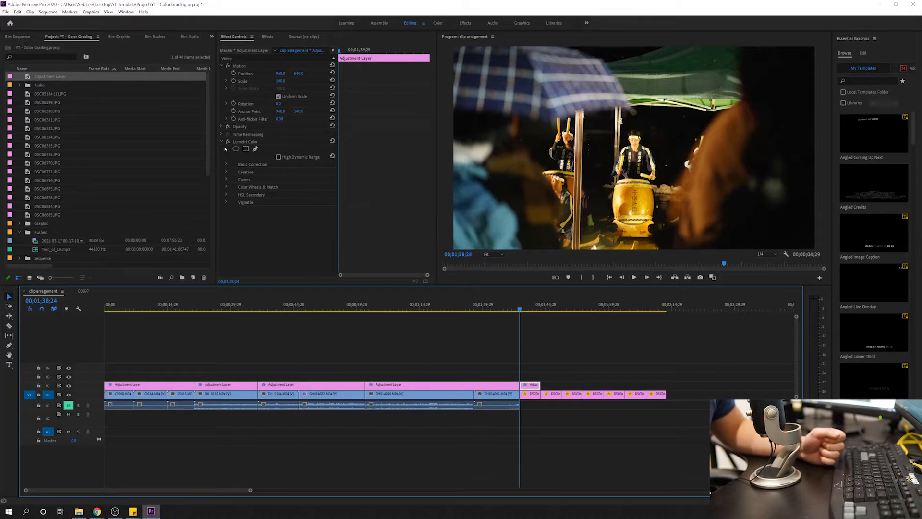
- Try a Temperature of -84 in the Basic Correction of the first photo's adjustment layer, and reset it
click(226, 164)
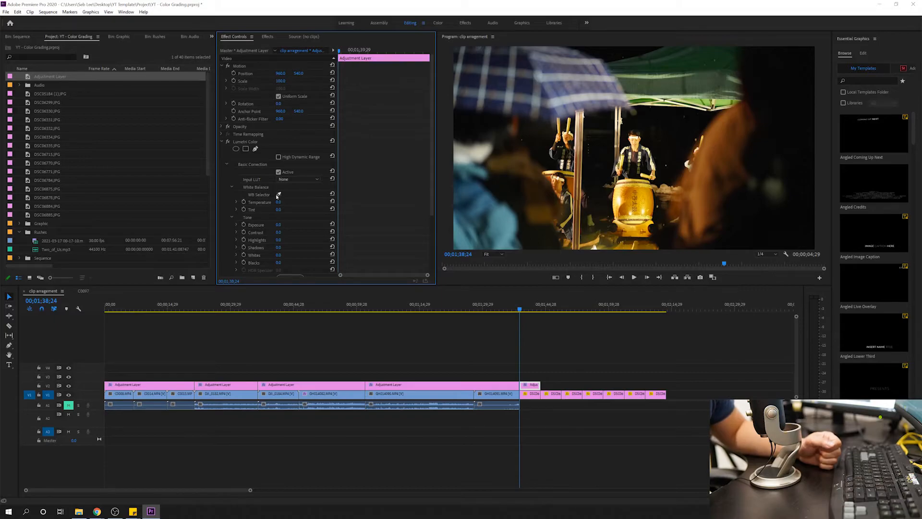
drag(279, 203, 274, 202)
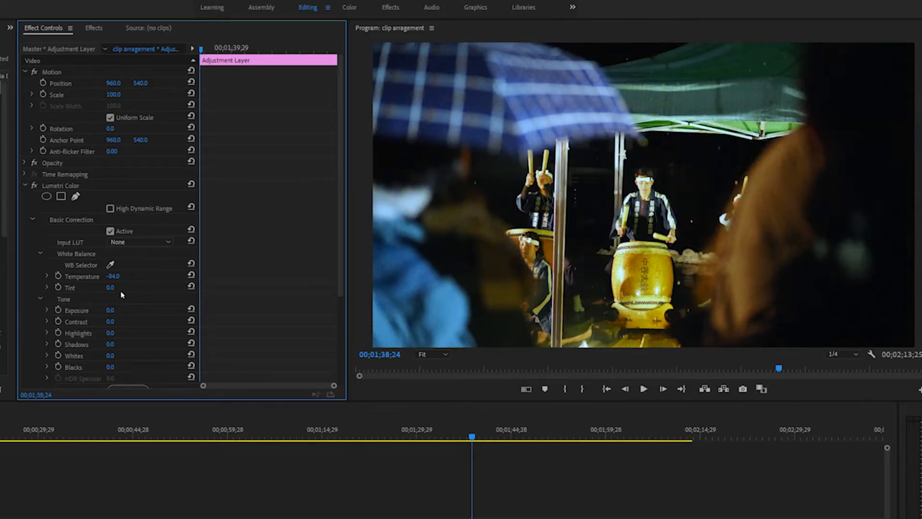
click(192, 274)
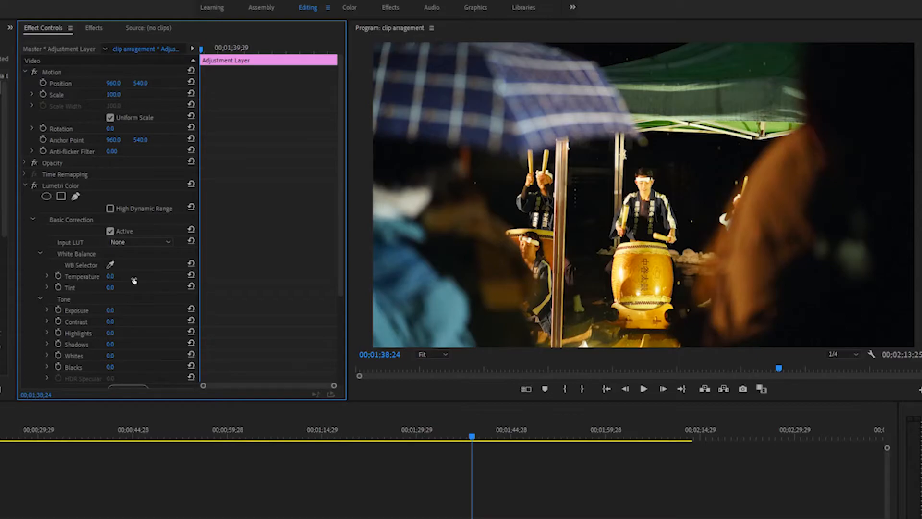
- Correct the first photo's white balance by sampling white areas around the drummer with the WB Selector, and compare with V2 hidden
click(111, 265)
click(674, 216)
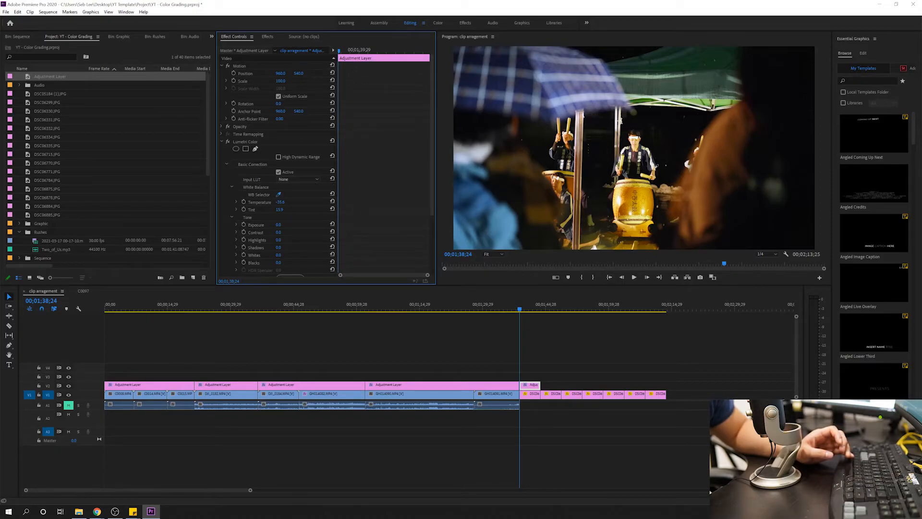
click(675, 195)
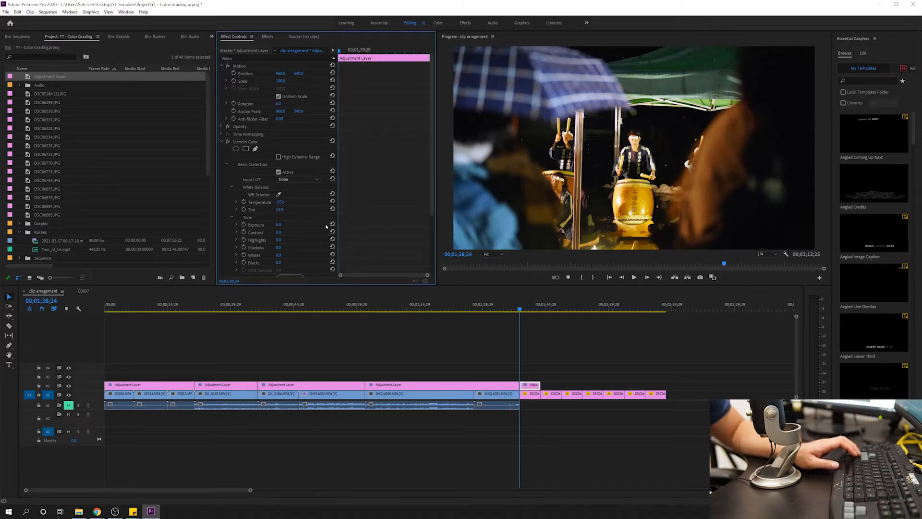
click(69, 386)
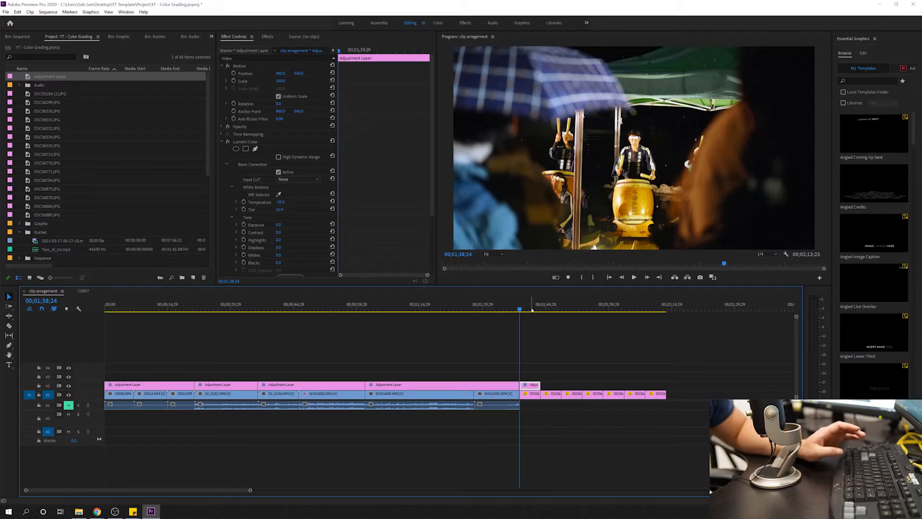
- Cover the remaining photos with additional adjustment layers on V2, and review the graded sequence from the earlier video clips
drag(532, 310, 550, 312)
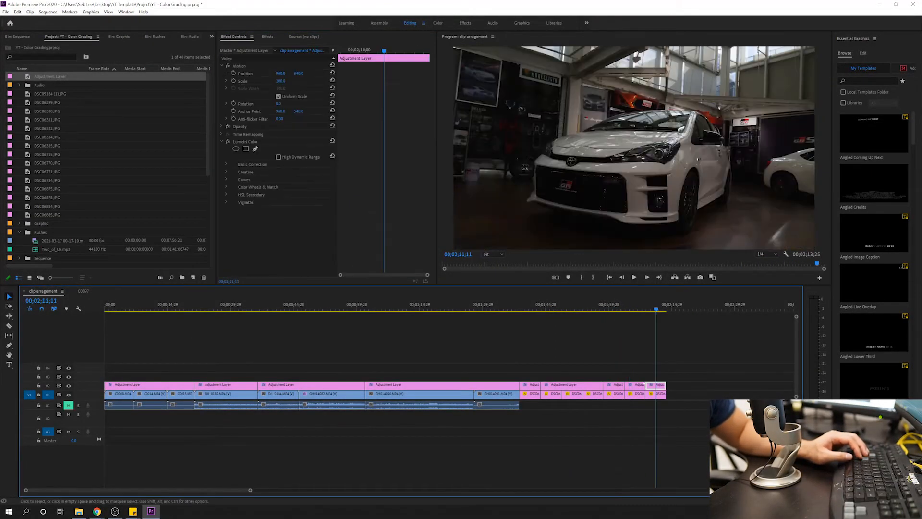
scroll(260, 227, down, 5)
scroll(260, 227, up, 2)
drag(178, 307, 317, 334)
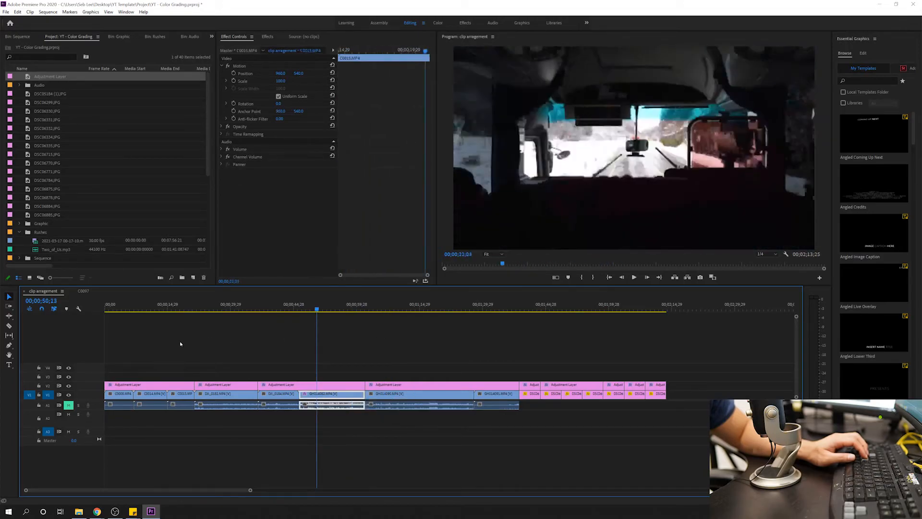
- Add one adjustment layer above the clip corrections spanning all the video clips, and place it on V4
drag(182, 343, 179, 342)
drag(37, 80, 519, 380)
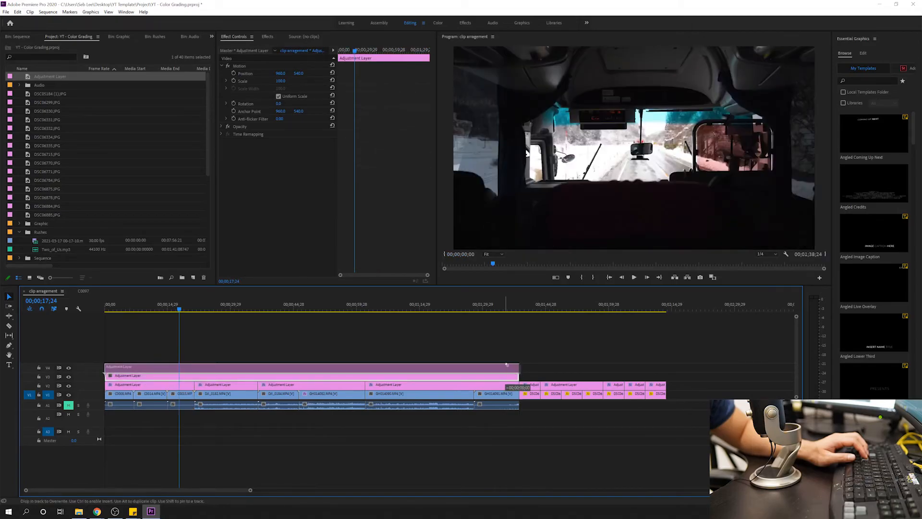
drag(342, 377, 342, 369)
click(341, 369)
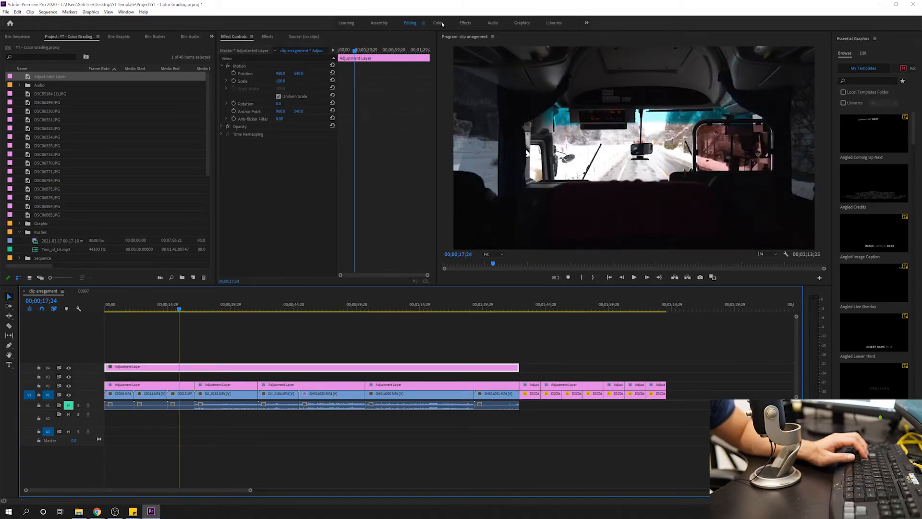
- Apply the Lumetri Color effect to the long adjustment layer on V4 and show its effect settings
click(267, 36)
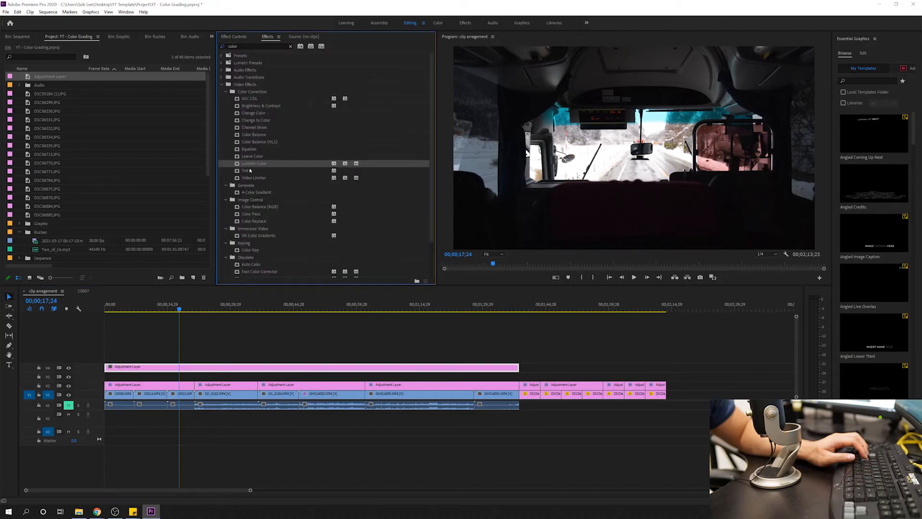
drag(260, 233, 256, 367)
click(236, 36)
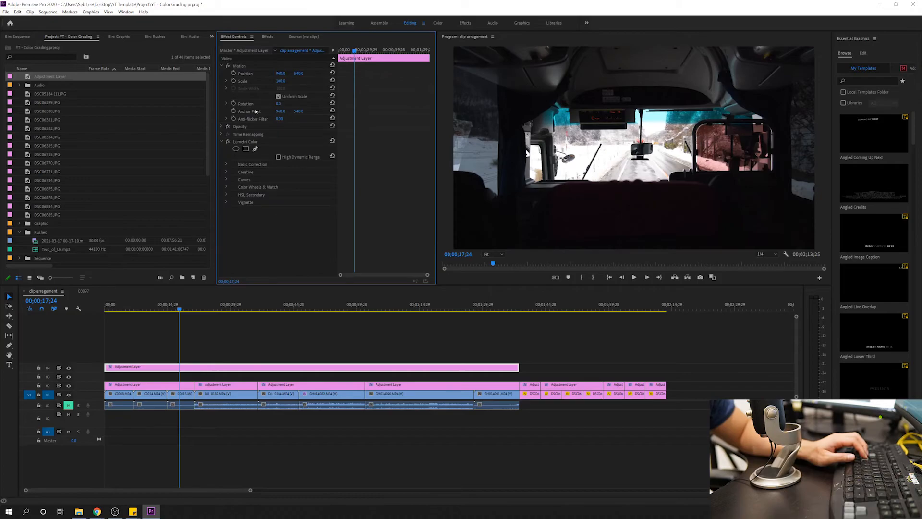
- Set Faded Film to 24 in the V4 layer's Creative settings, and check the look on the ski slope clip
click(226, 172)
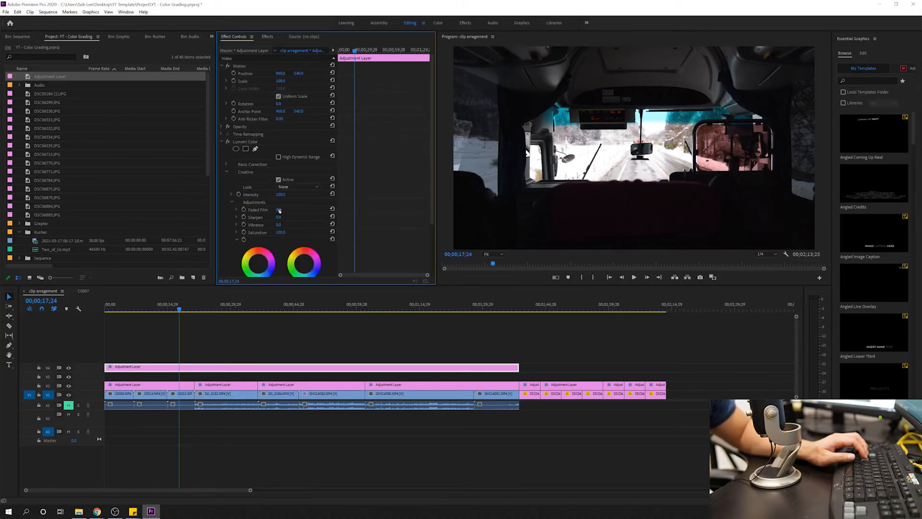
mouse_move(278, 210)
mouse_down()
mouse_move(296, 210)
mouse_move(288, 210)
mouse_up()
click(336, 307)
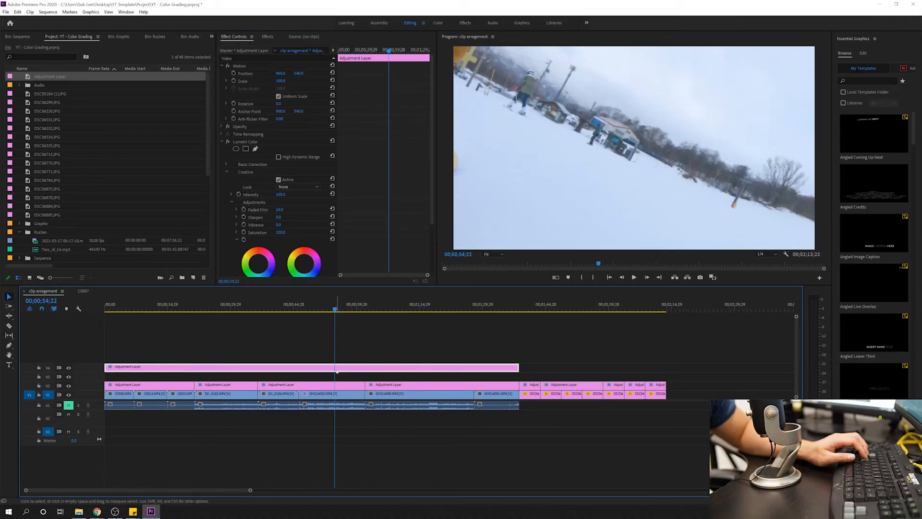
click(224, 173)
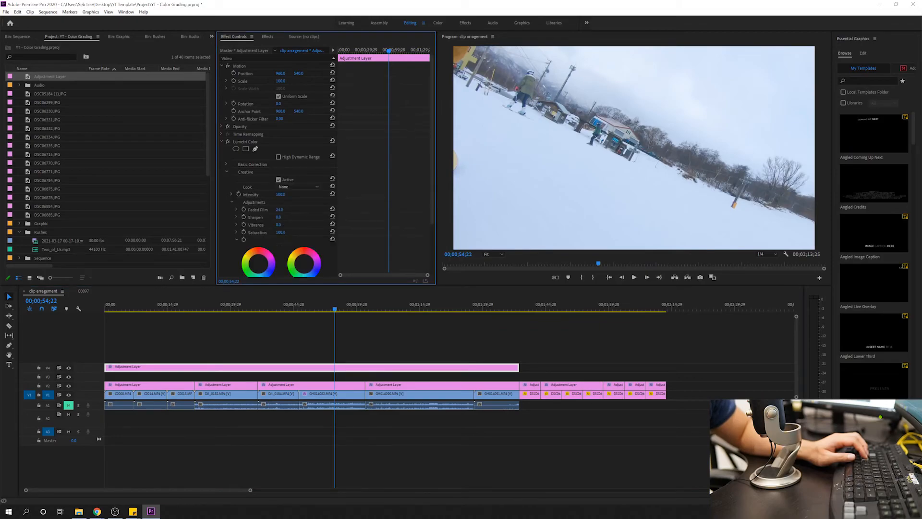
- Review the overall look across the video clips, and move the long adjustment layer from V4 down to V3
drag(398, 306, 222, 324)
click(466, 325)
drag(482, 309, 166, 324)
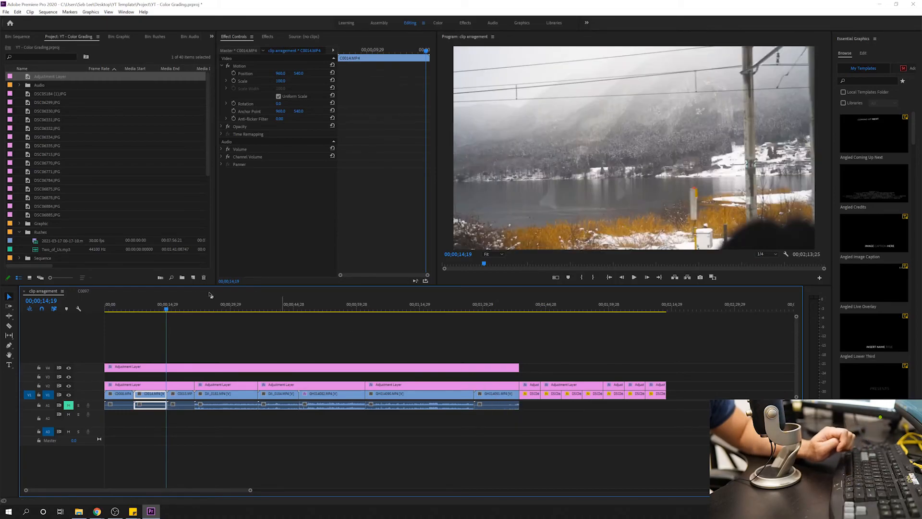
drag(168, 309, 418, 323)
drag(225, 368, 234, 327)
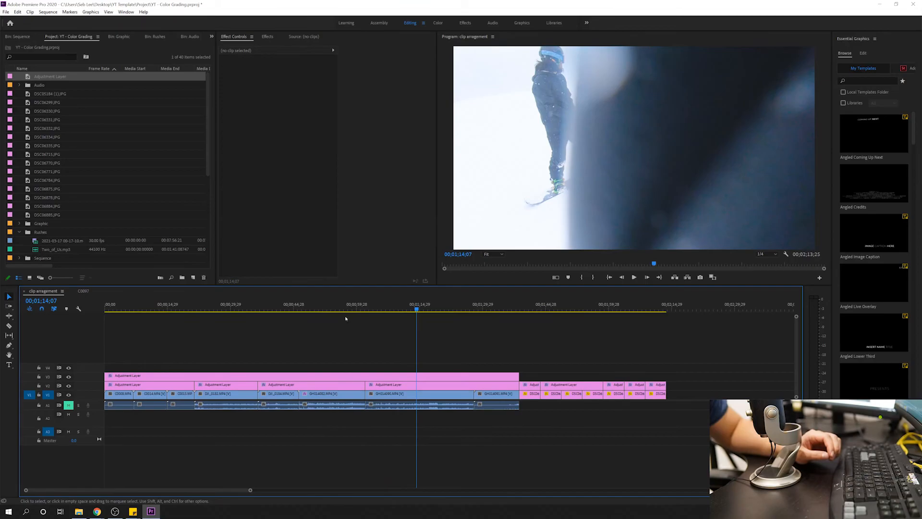
- Examine the graded snow and snowboarding clips at several points along the later part of the video section
click(389, 320)
drag(389, 319, 416, 315)
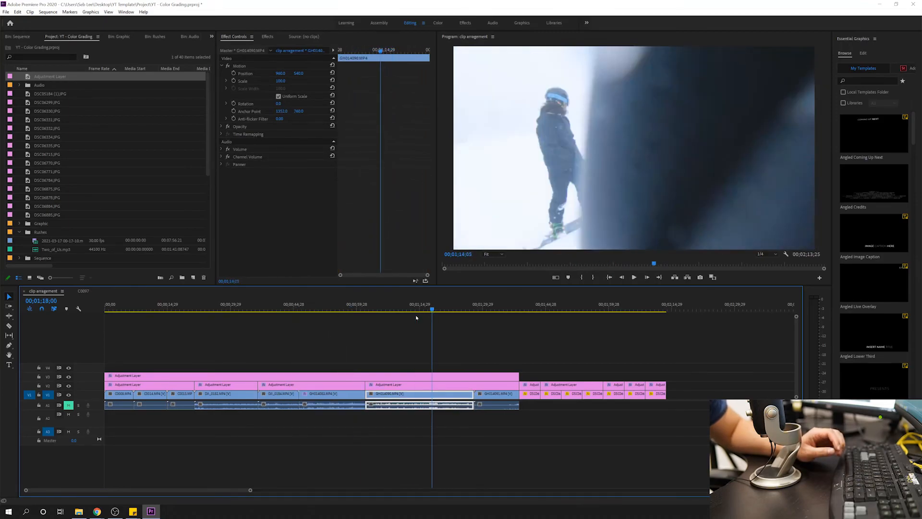
click(440, 344)
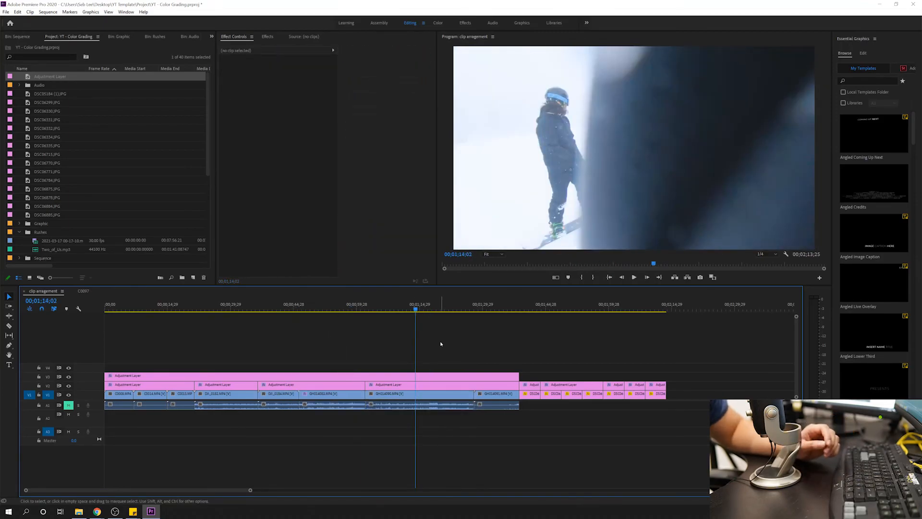
drag(418, 320, 448, 330)
click(507, 329)
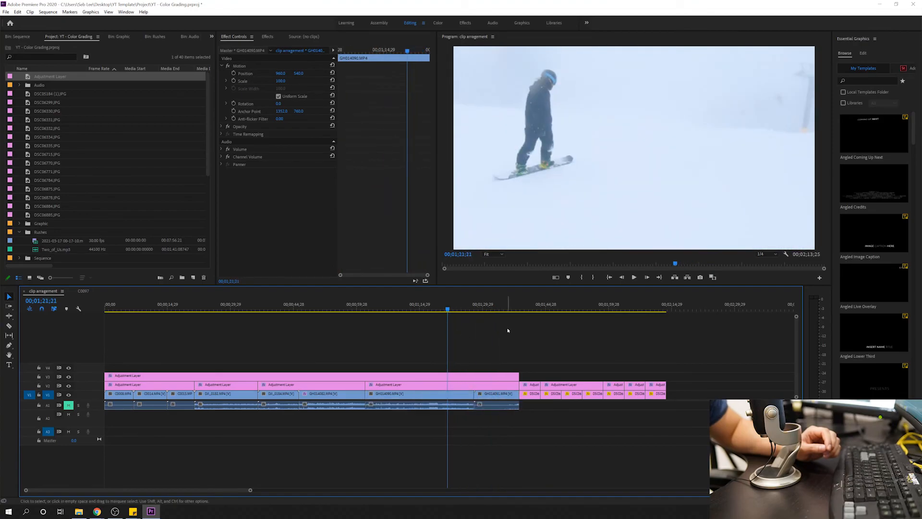
drag(518, 310, 394, 323)
click(408, 341)
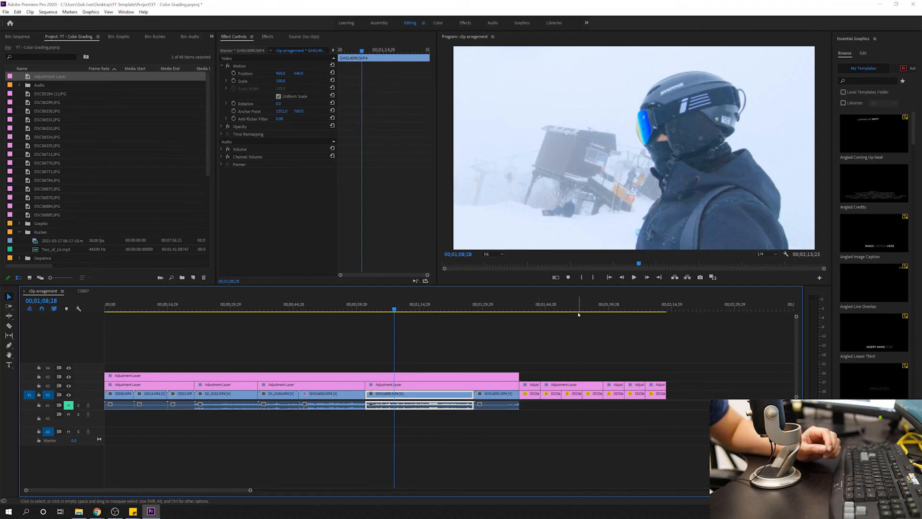
drag(539, 309, 495, 315)
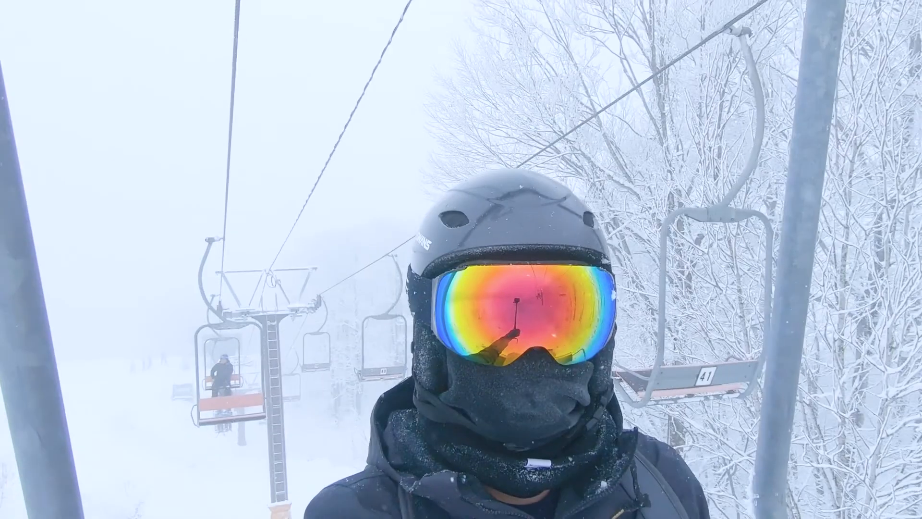